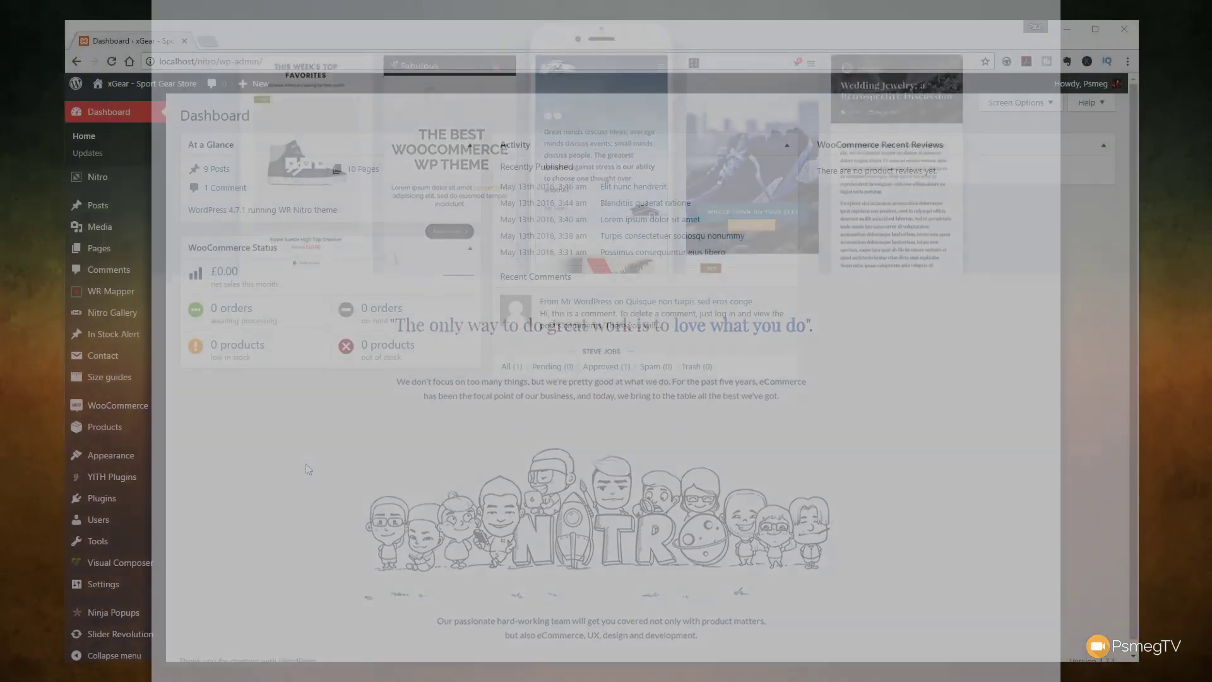
Open the theme customizer and look through the Blog settings, including Single Post.
mouse_move(110, 456)
click(184, 479)
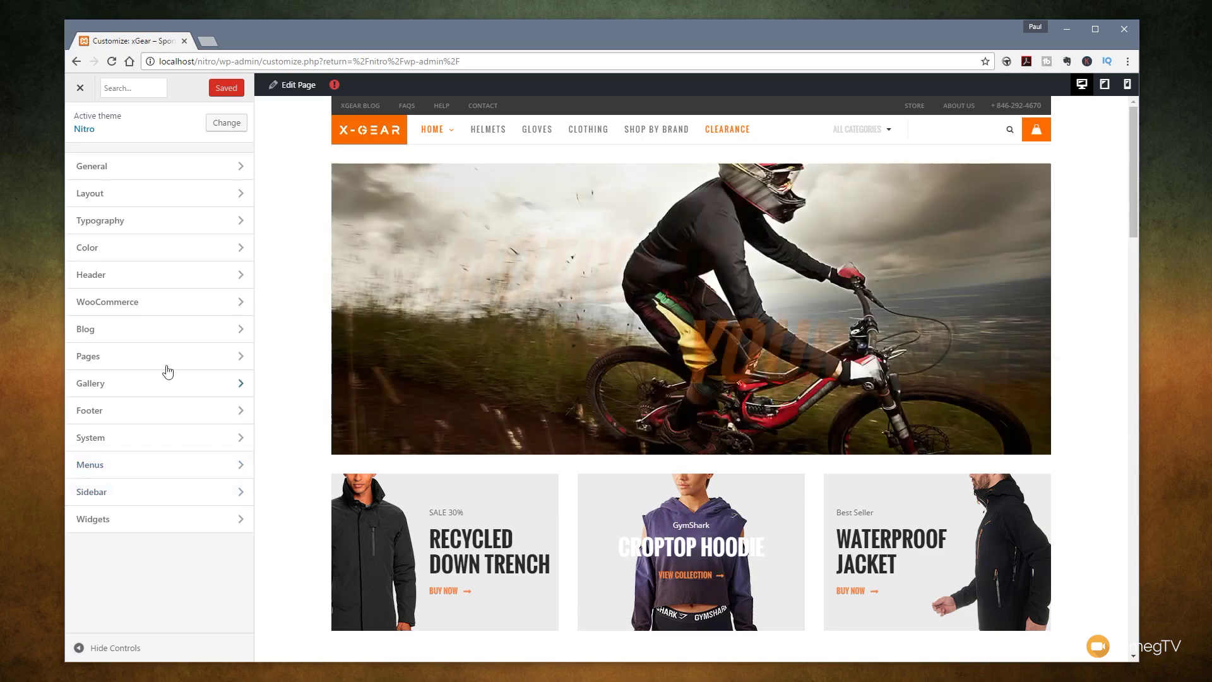
click(126, 311)
click(130, 162)
click(162, 190)
click(79, 124)
click(126, 190)
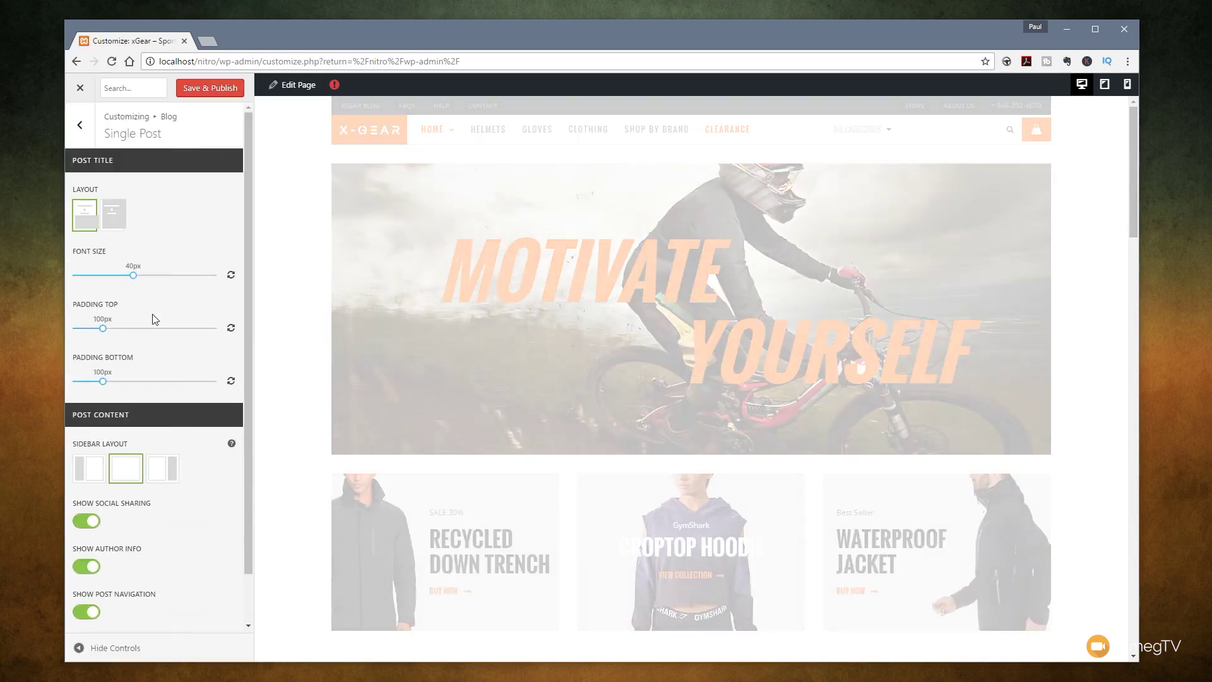
click(80, 125)
click(82, 129)
Look through the theme's menu settings, including the Social menu's items and display options.
click(129, 464)
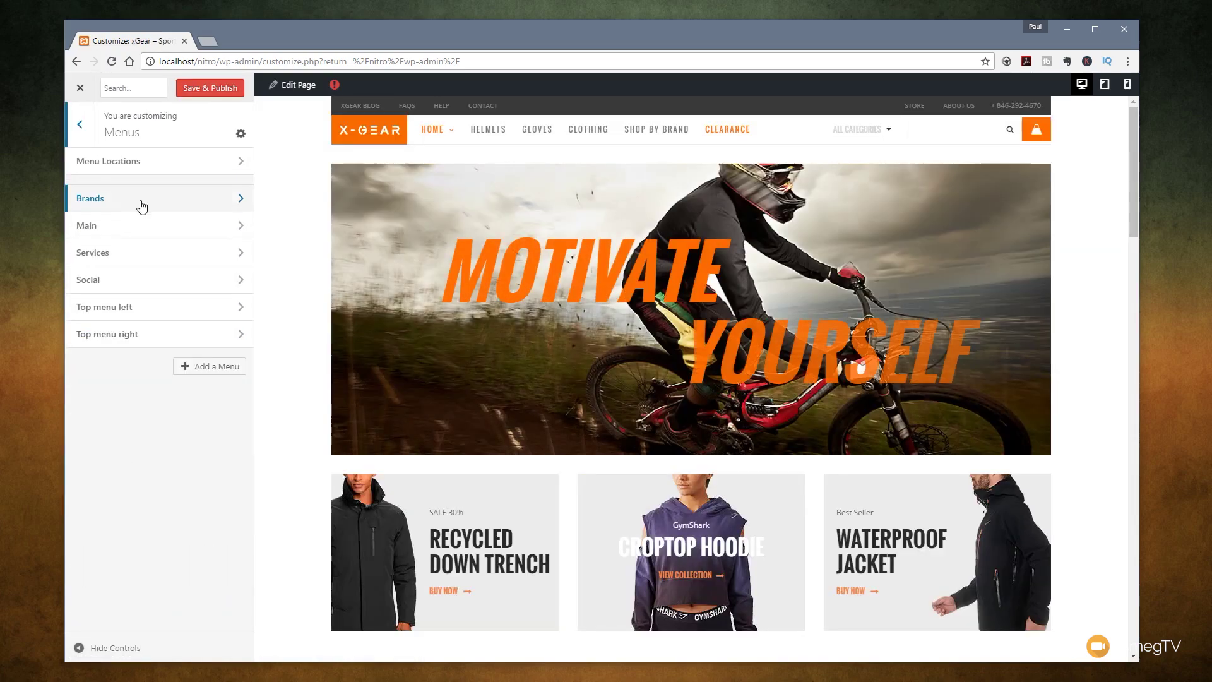
click(129, 225)
click(80, 124)
click(129, 307)
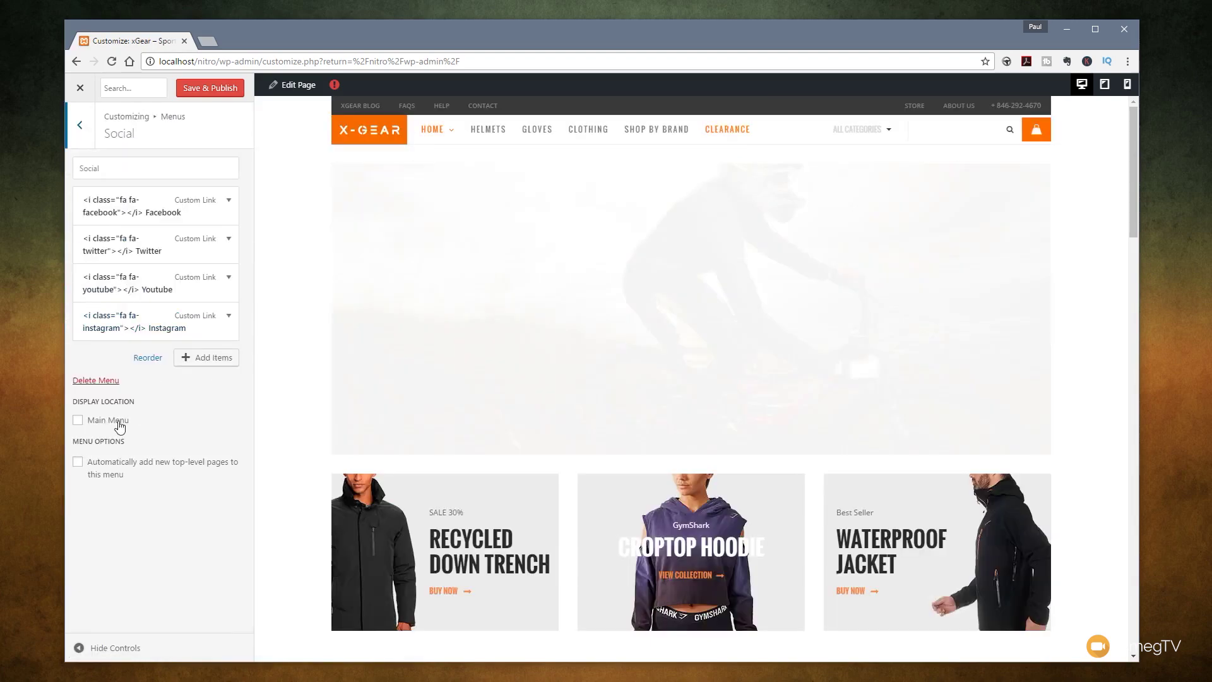
click(80, 125)
click(80, 125)
Try the masonry-style layout for the product list in the WooCommerce Product Category settings.
click(107, 265)
click(114, 187)
click(98, 324)
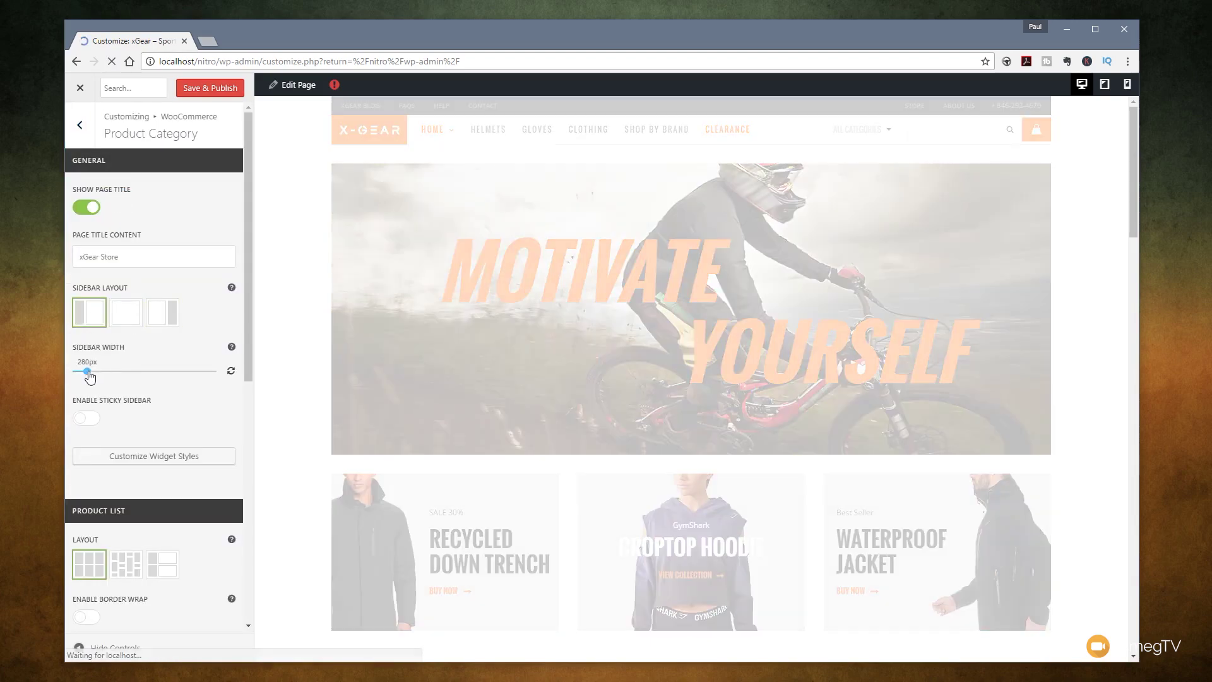
scroll(127, 316, down, 5)
click(126, 274)
scroll(286, 418, down, 4)
scroll(221, 541, down, 2)
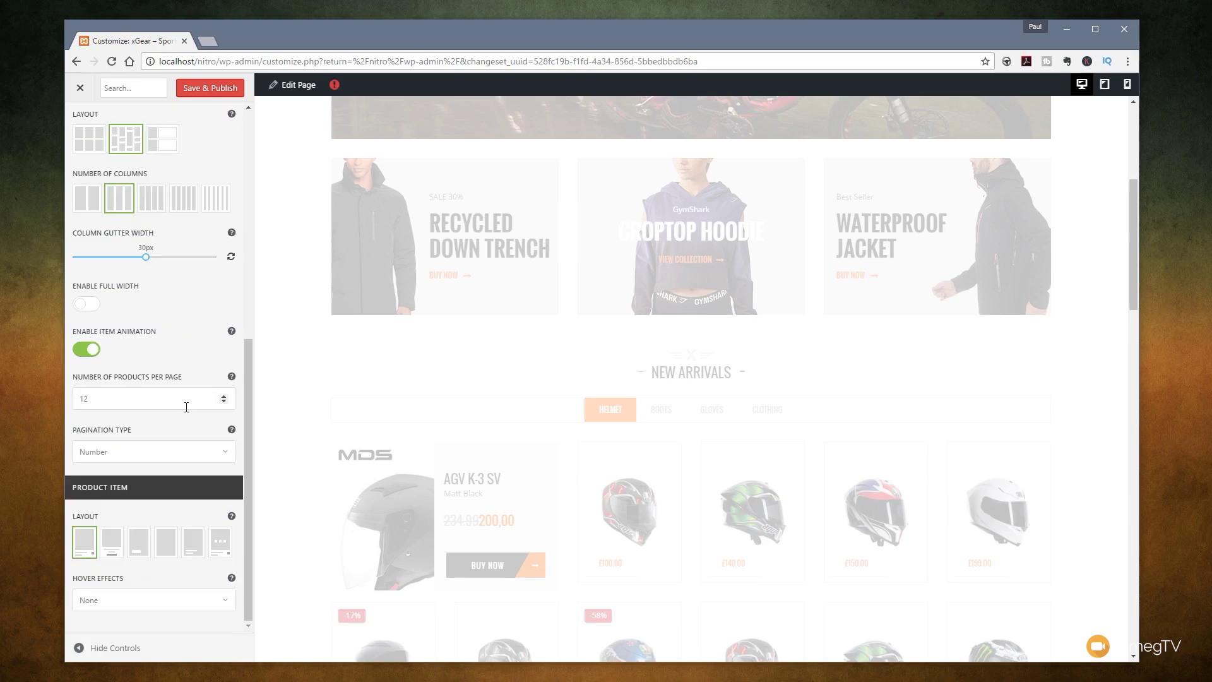
scroll(101, 202, up, 7)
Look through the other WooCommerce sections of the customizer and close the customizer.
click(79, 124)
click(141, 246)
click(80, 124)
click(126, 215)
scroll(151, 379, down, 5)
scroll(152, 316, up, 3)
click(80, 88)
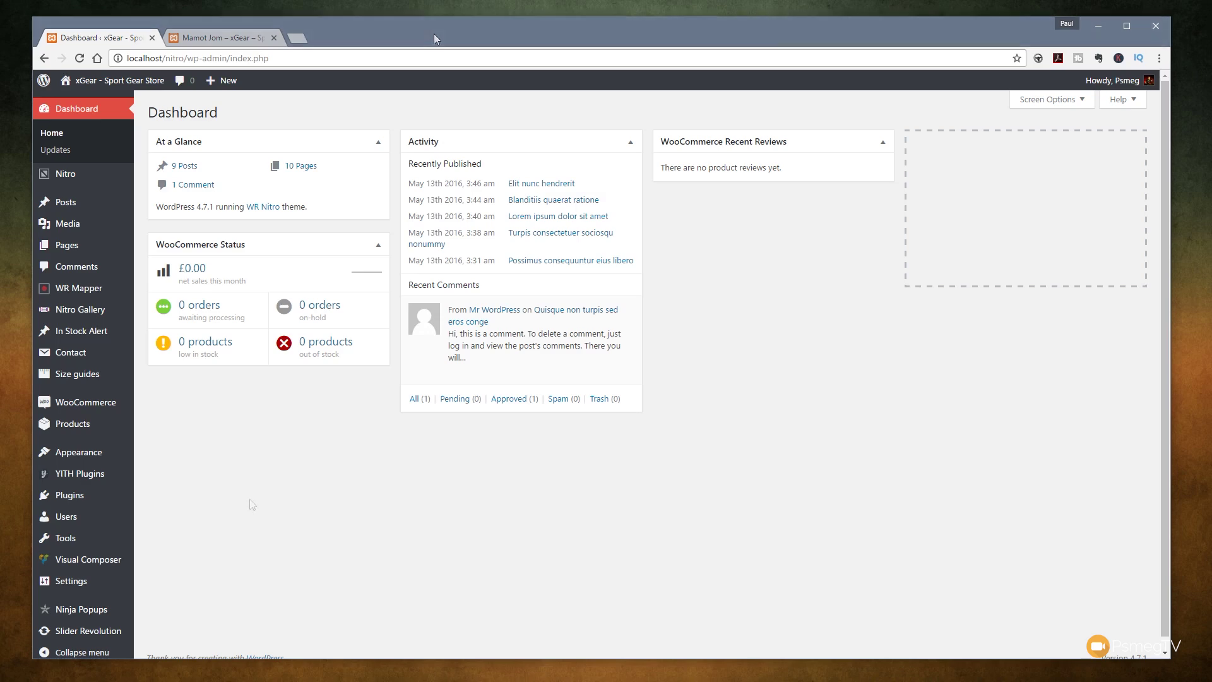
Open the Mamot Jom product for editing and set its product type to Variable product.
mouse_move(95, 429)
click(160, 426)
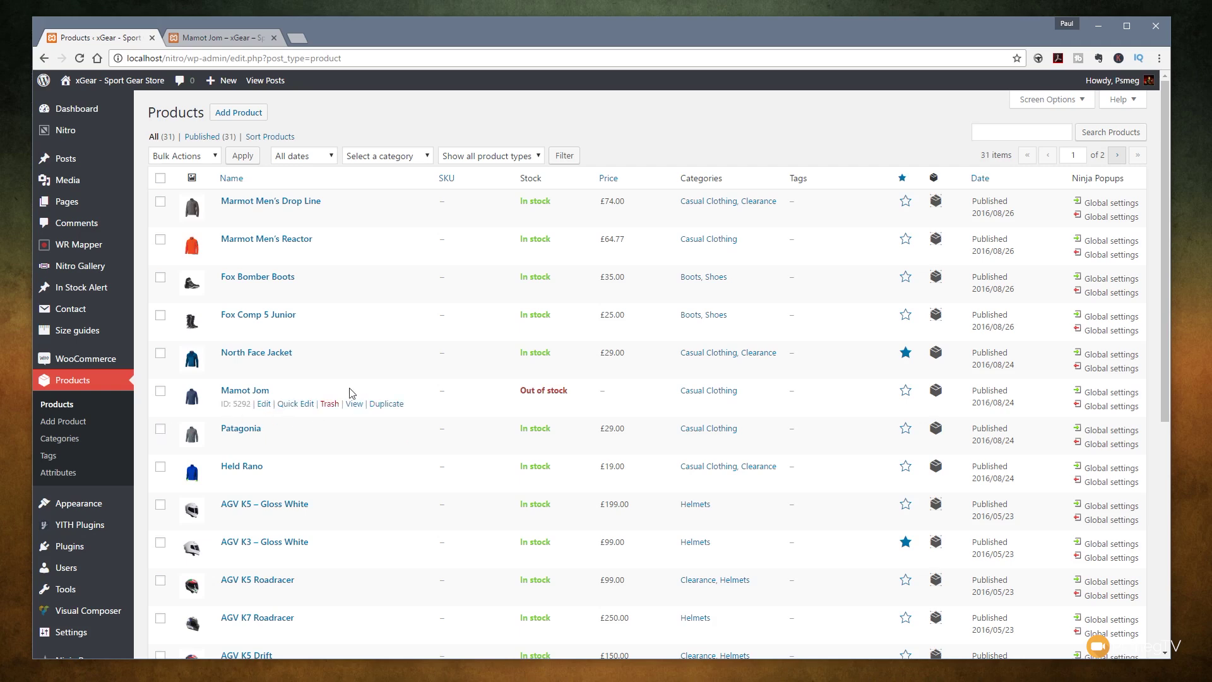
click(250, 390)
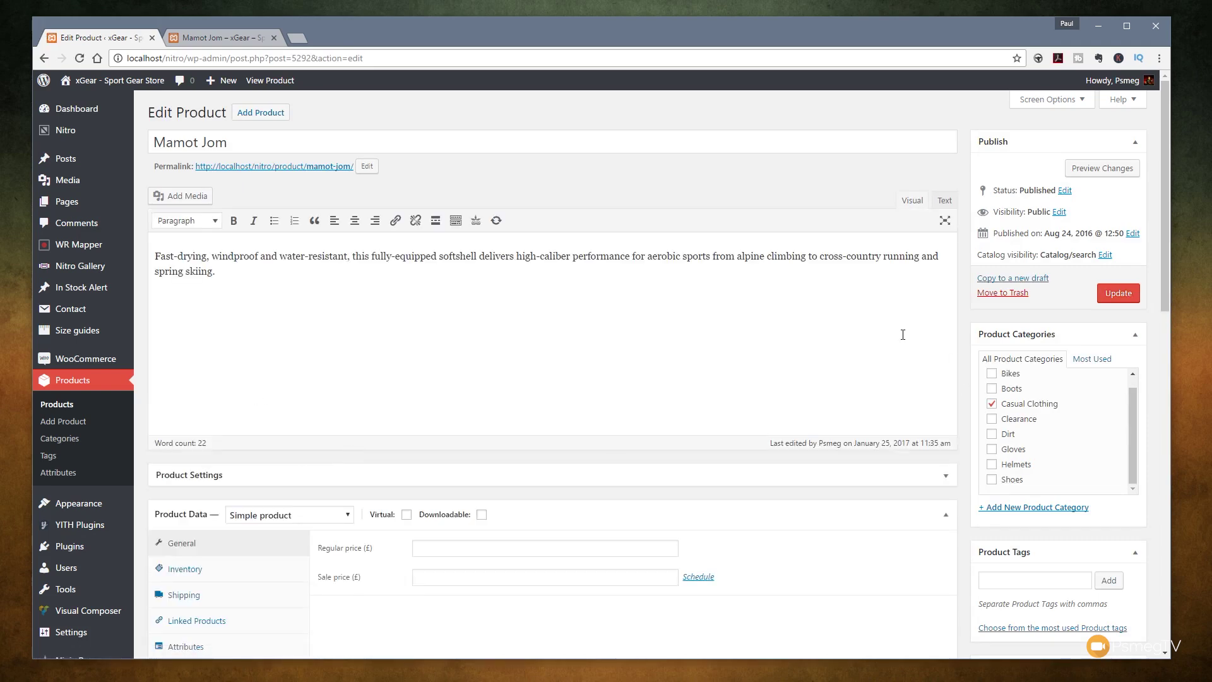
scroll(903, 335, down, 2)
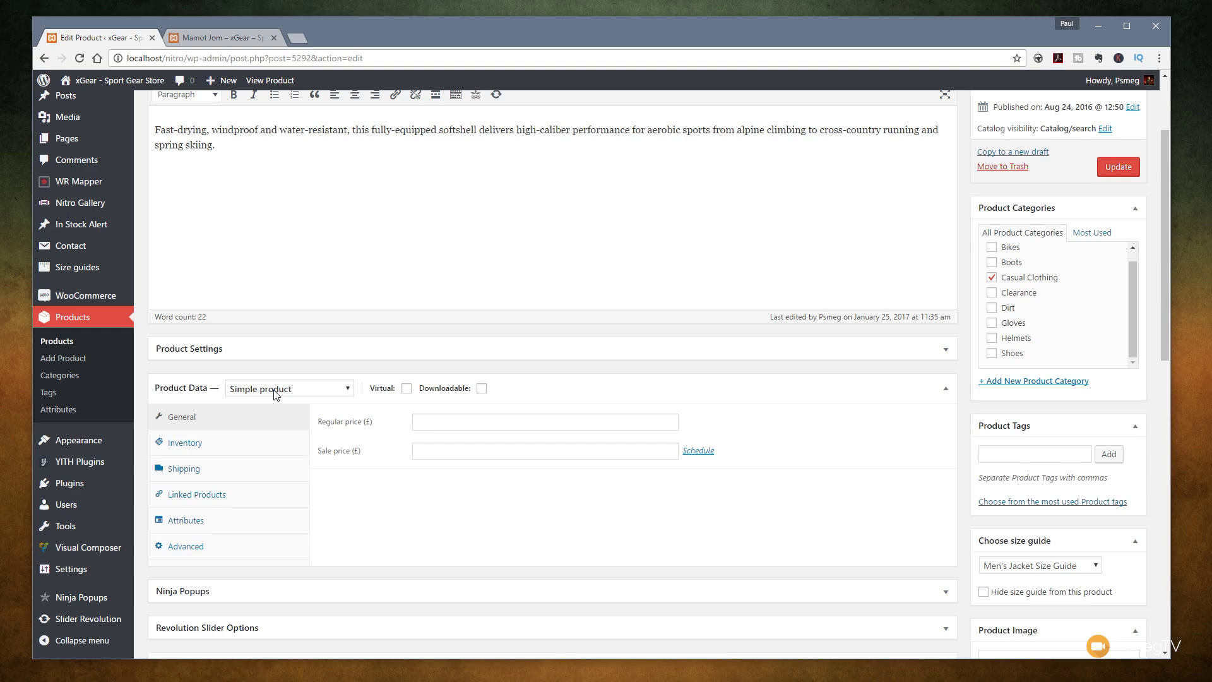
click(318, 393)
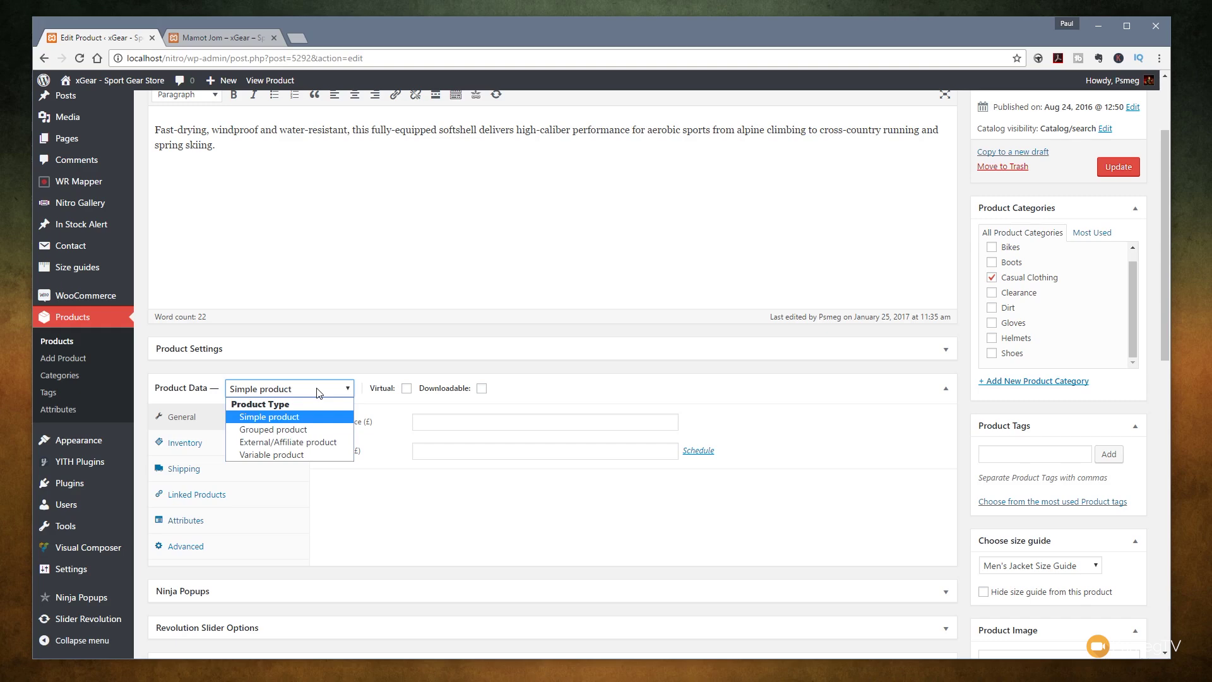
click(299, 455)
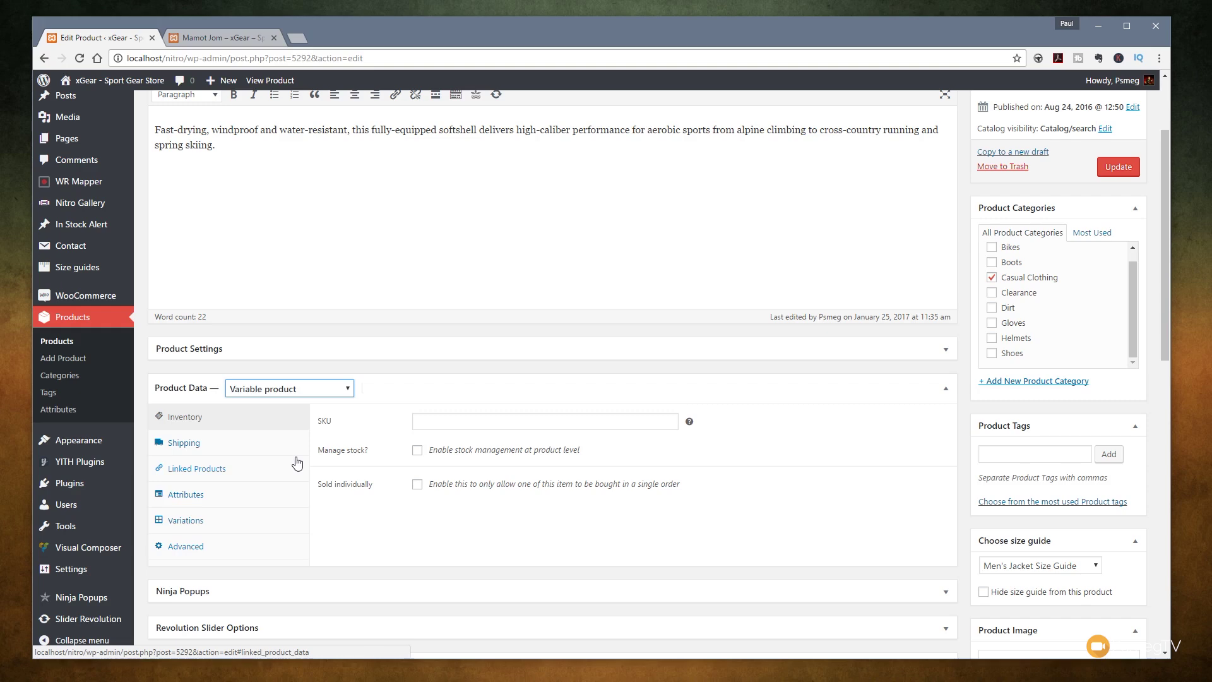
Check which attributes can be assigned to the Mamot Jom product.
click(204, 497)
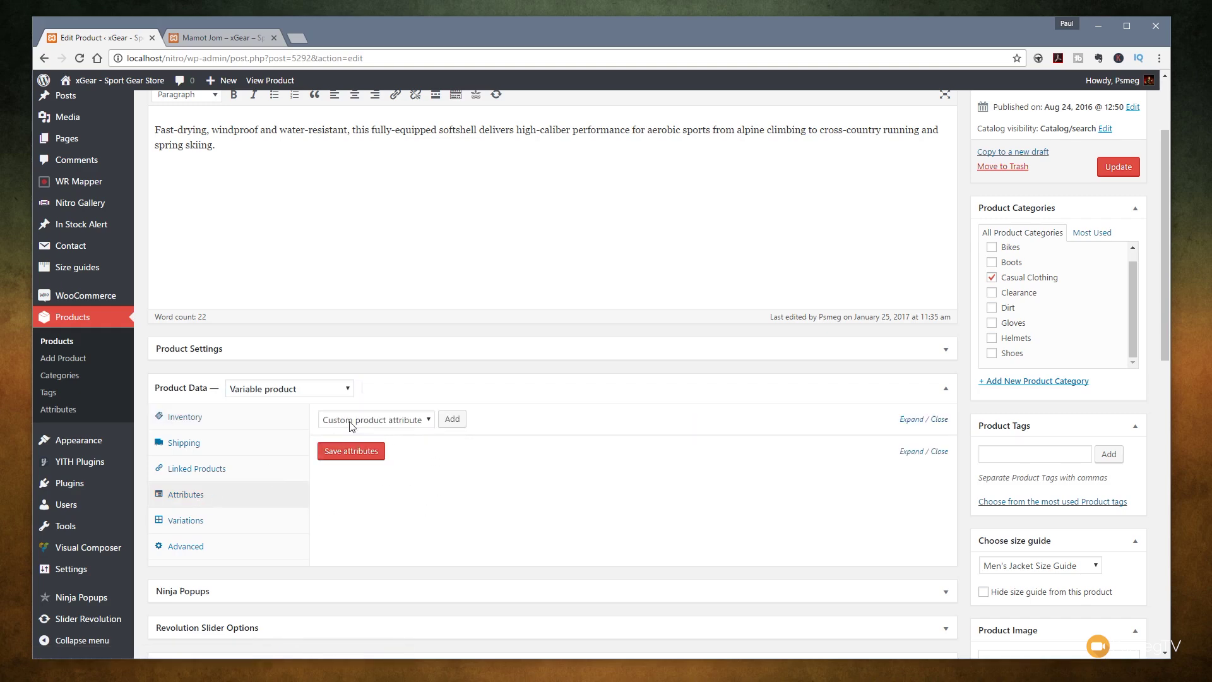
click(431, 423)
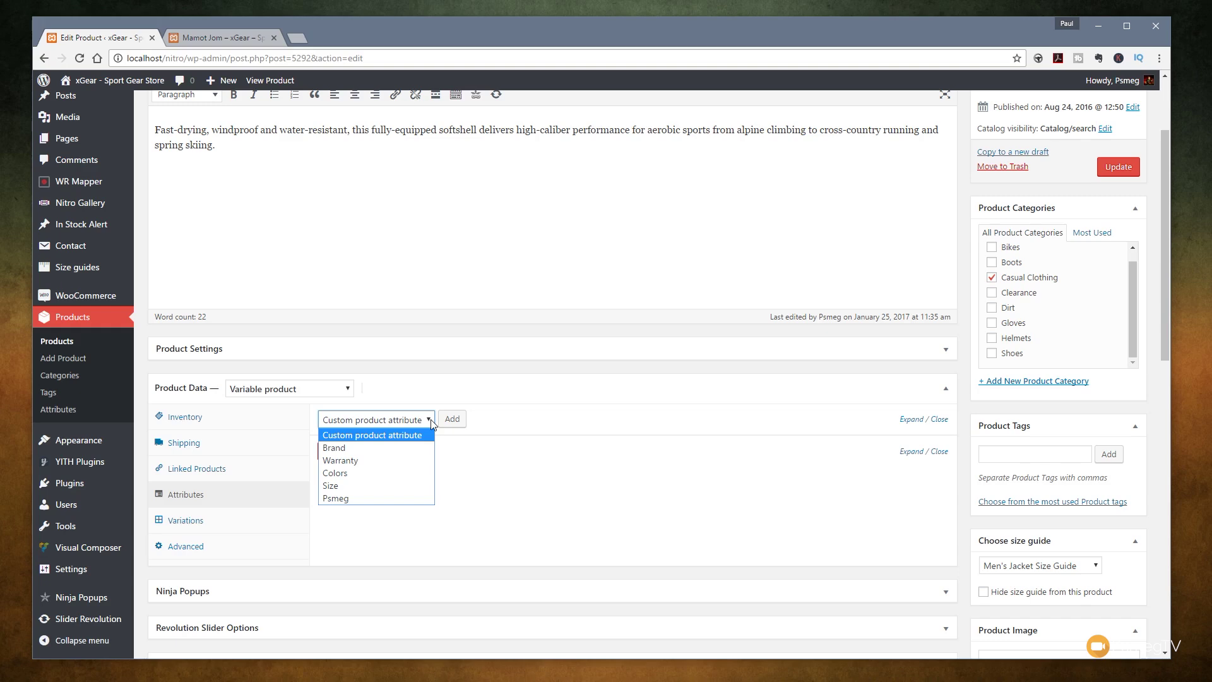
click(495, 373)
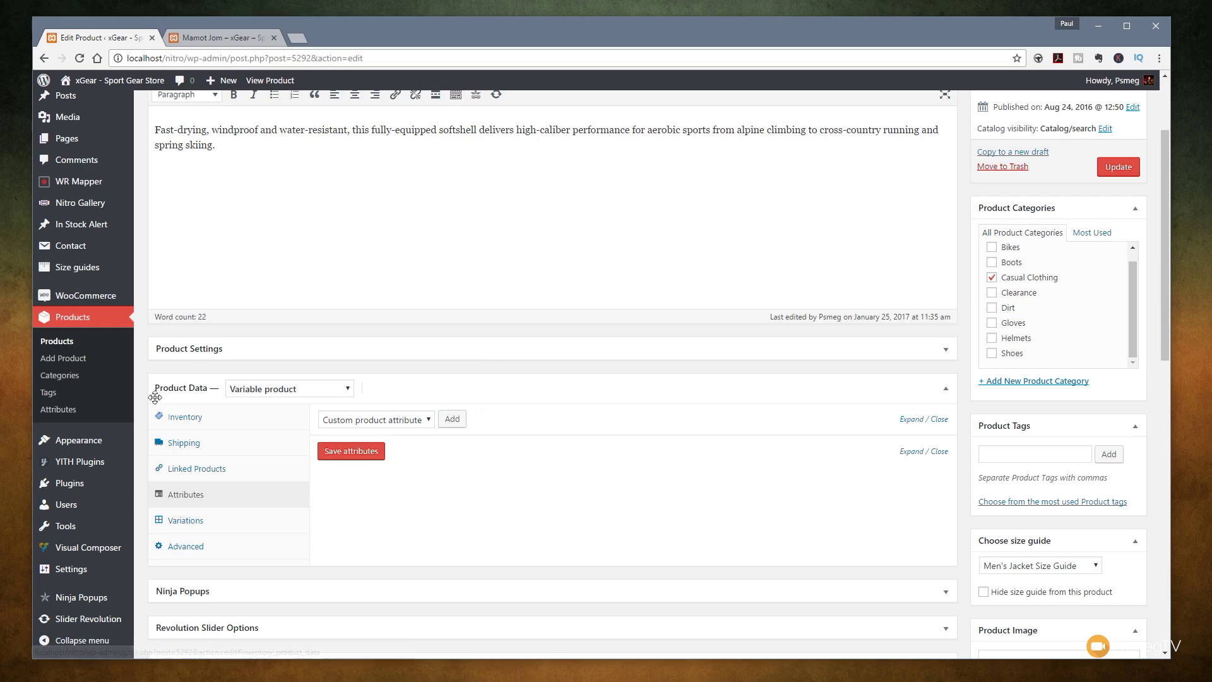
Open the store's product Attributes page in a new browser tab.
middle_click(58, 409)
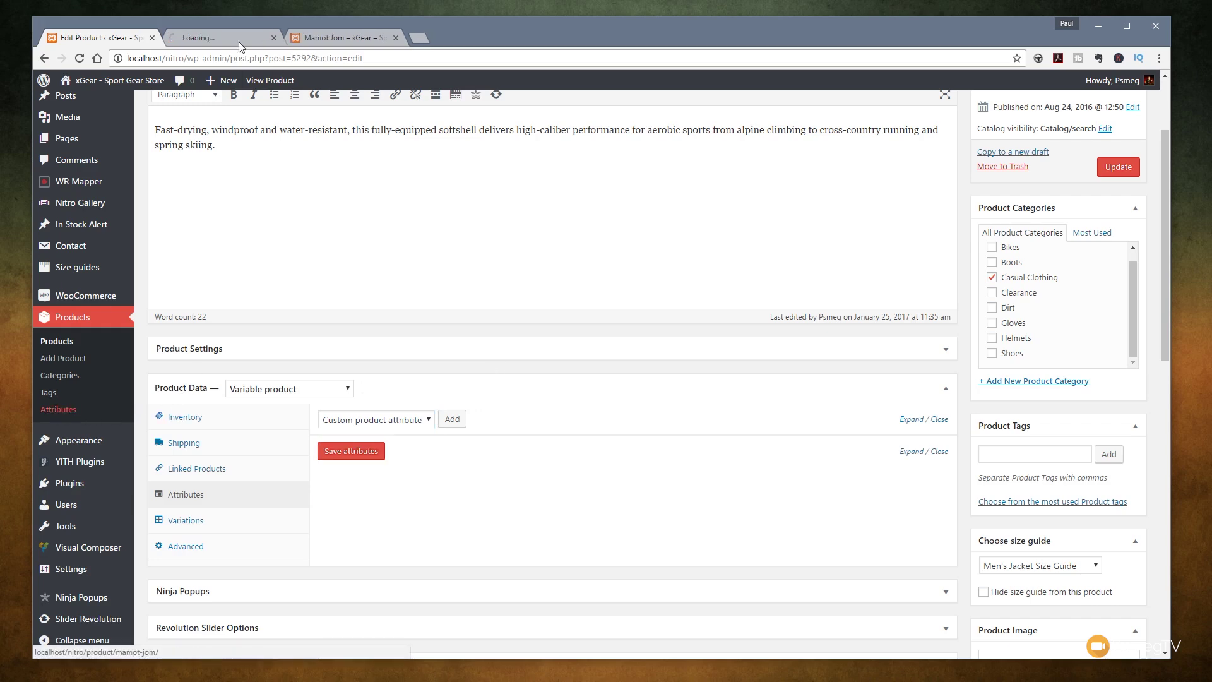
click(264, 39)
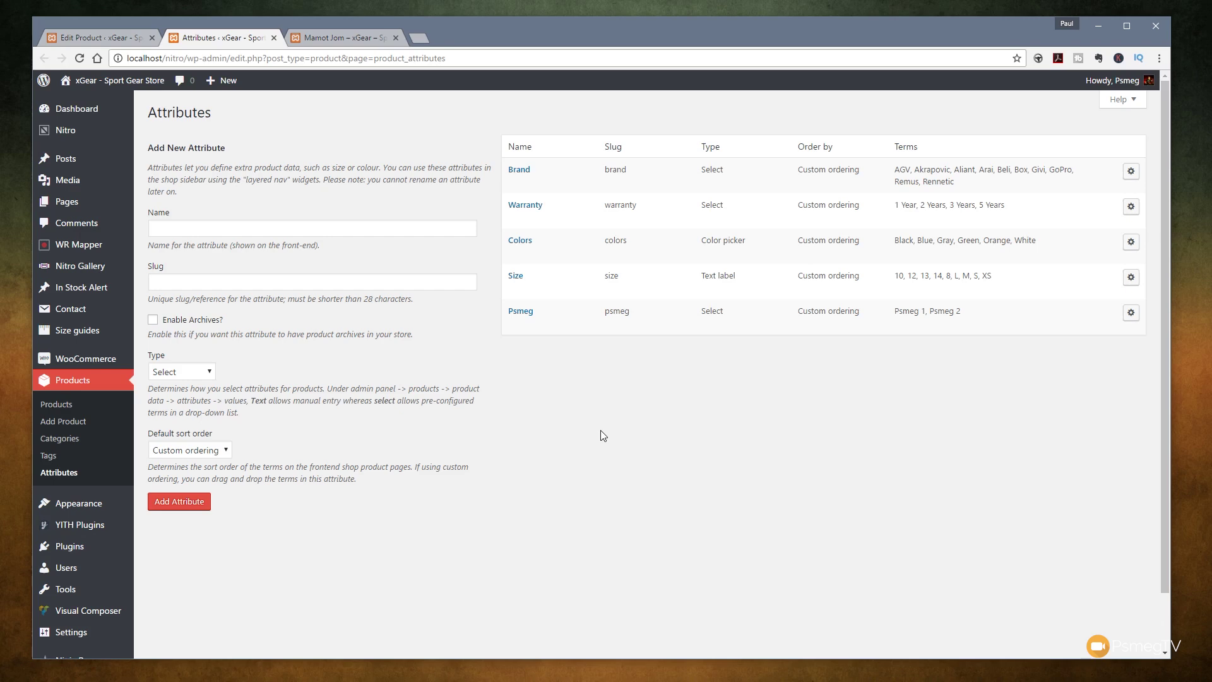
mouse_move(539, 289)
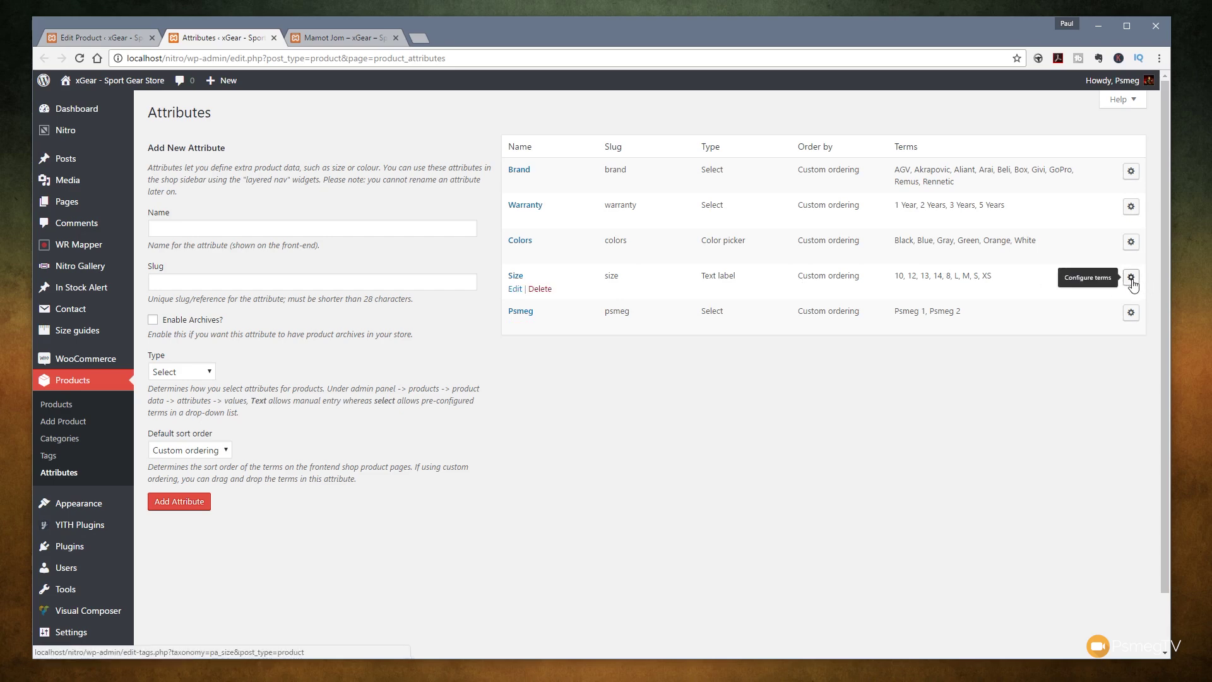
Add a product attribute named New Attribute with type Select, custom ordering and a blank slug.
click(206, 227)
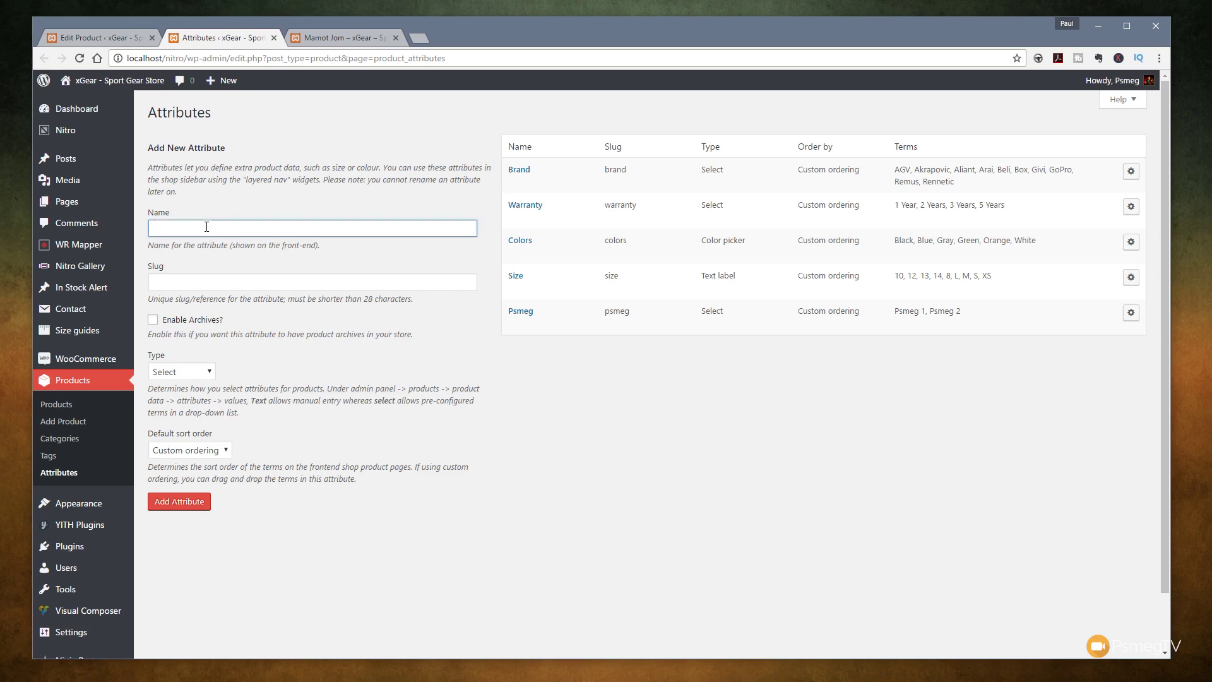
text(New Attribute)
click(222, 282)
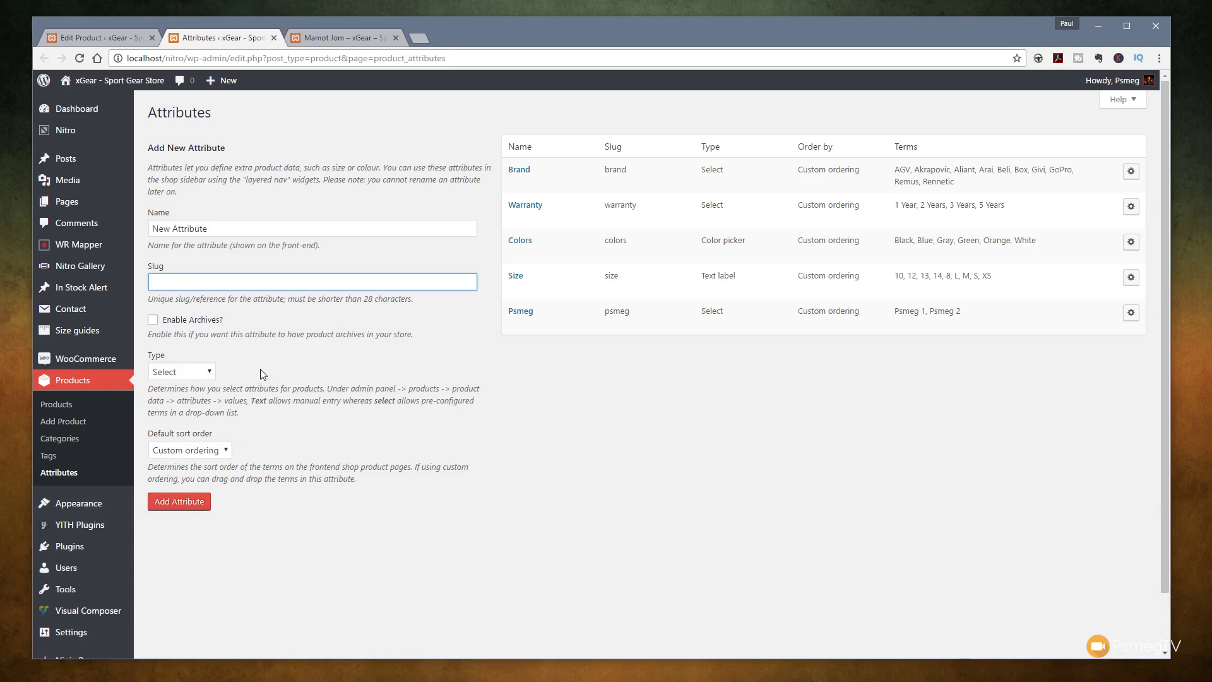
click(210, 374)
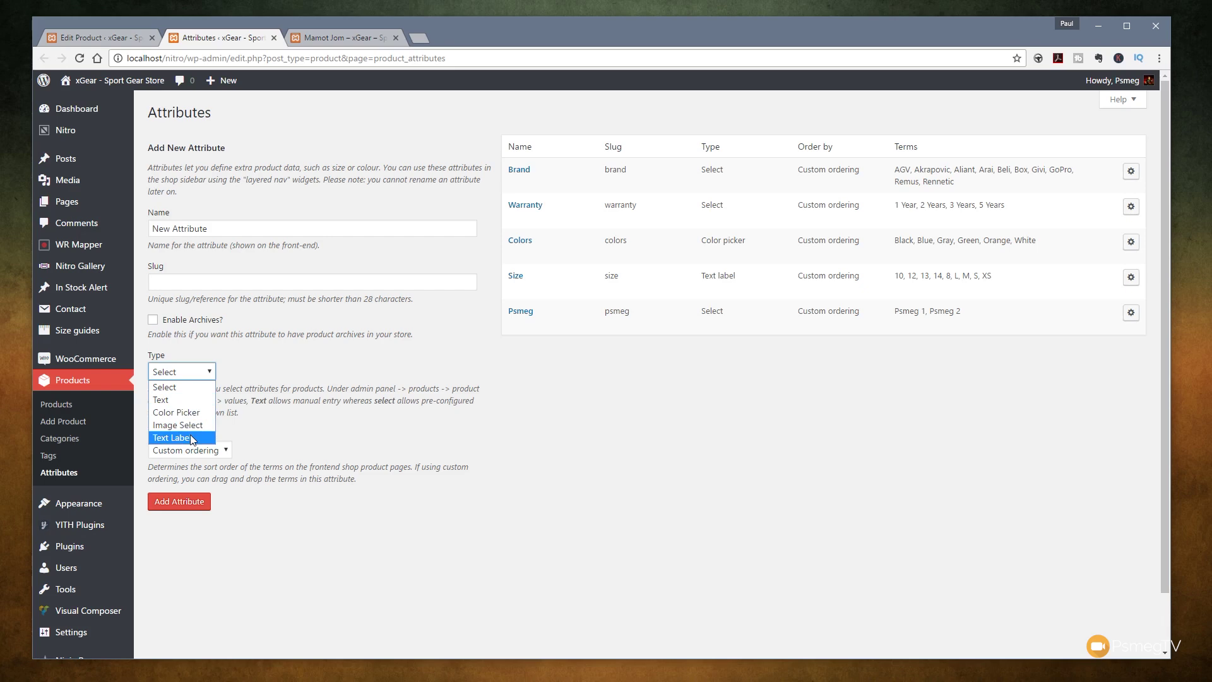
click(222, 440)
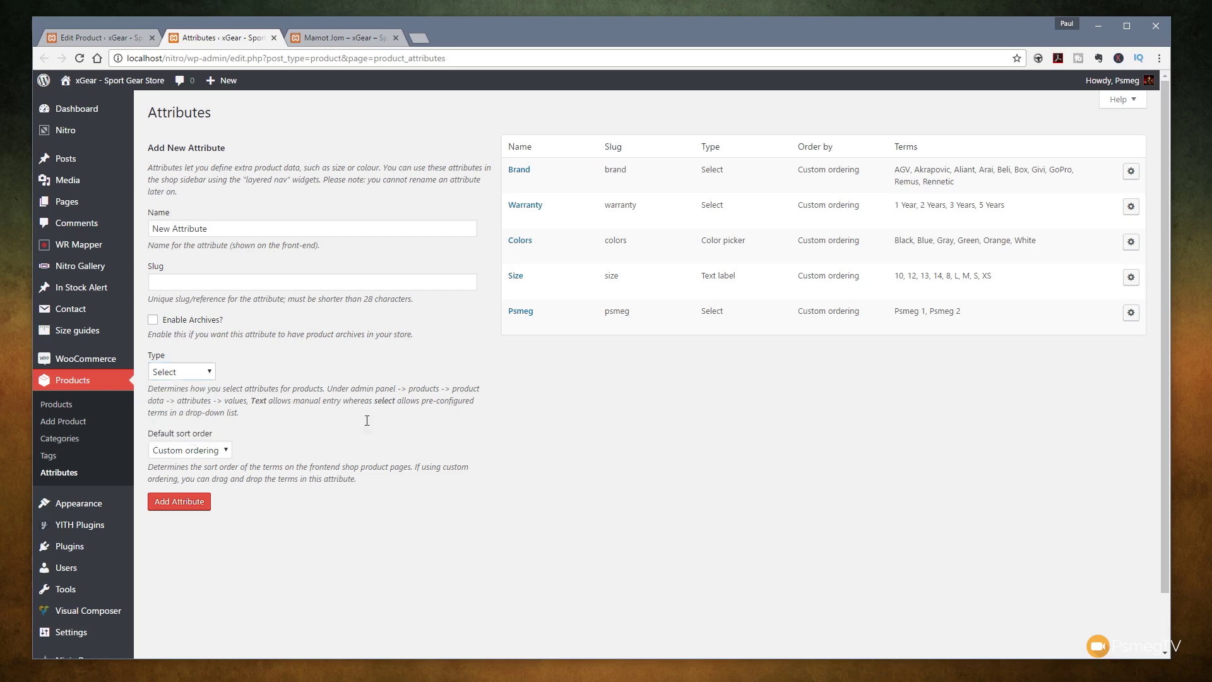
click(226, 454)
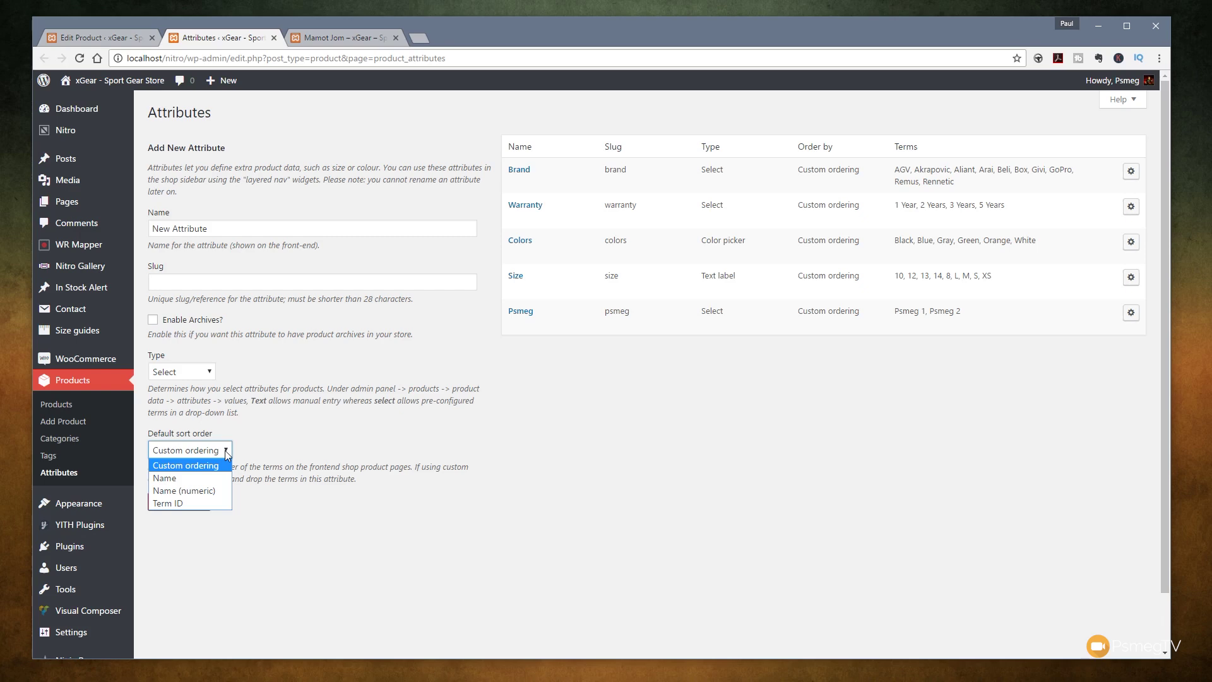
click(377, 449)
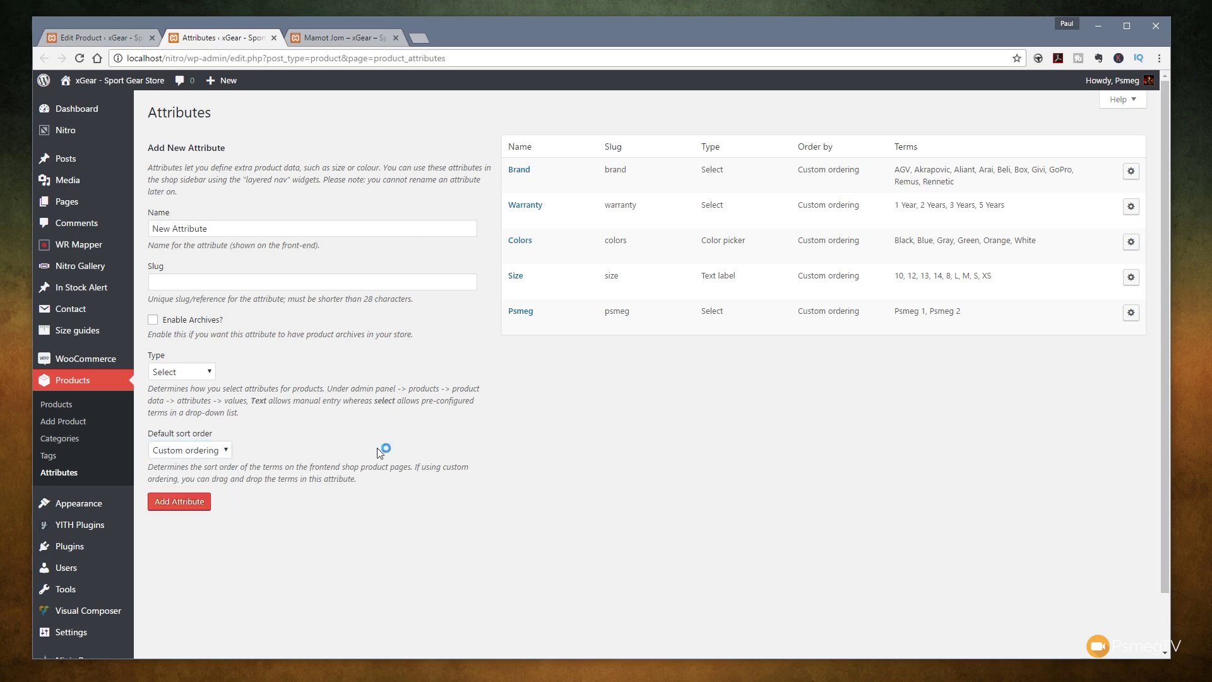
click(182, 505)
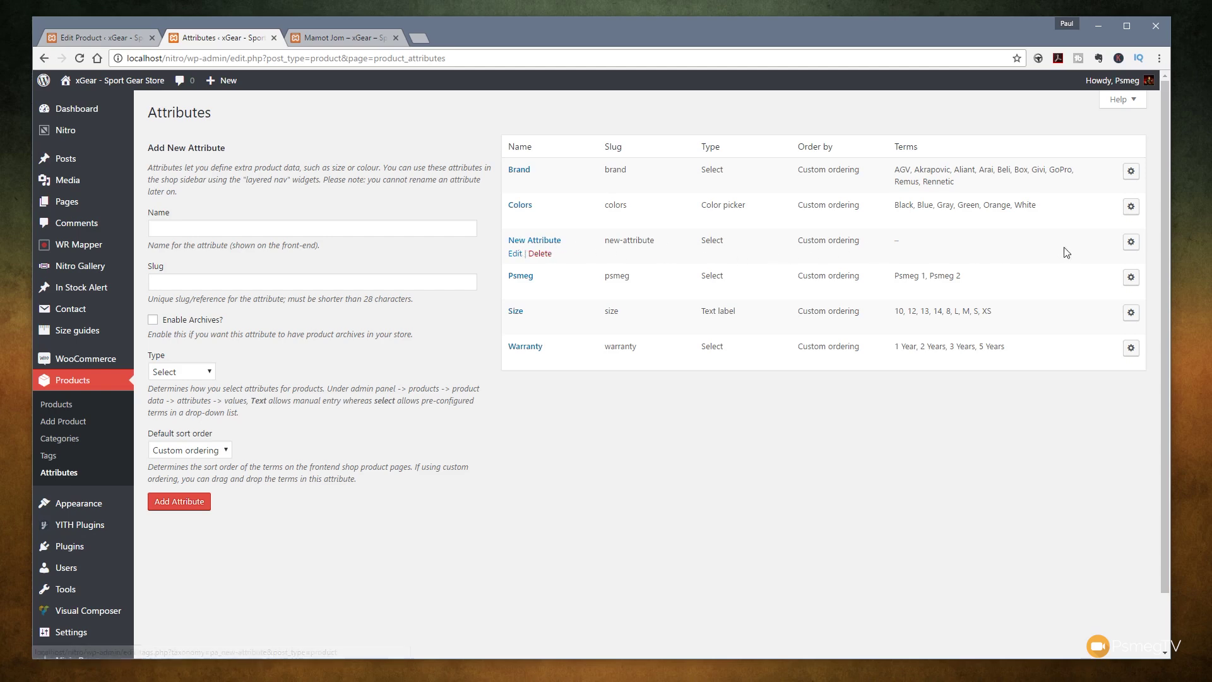
Open the term configuration for New Attribute and add the term Attribute 1.
click(1131, 243)
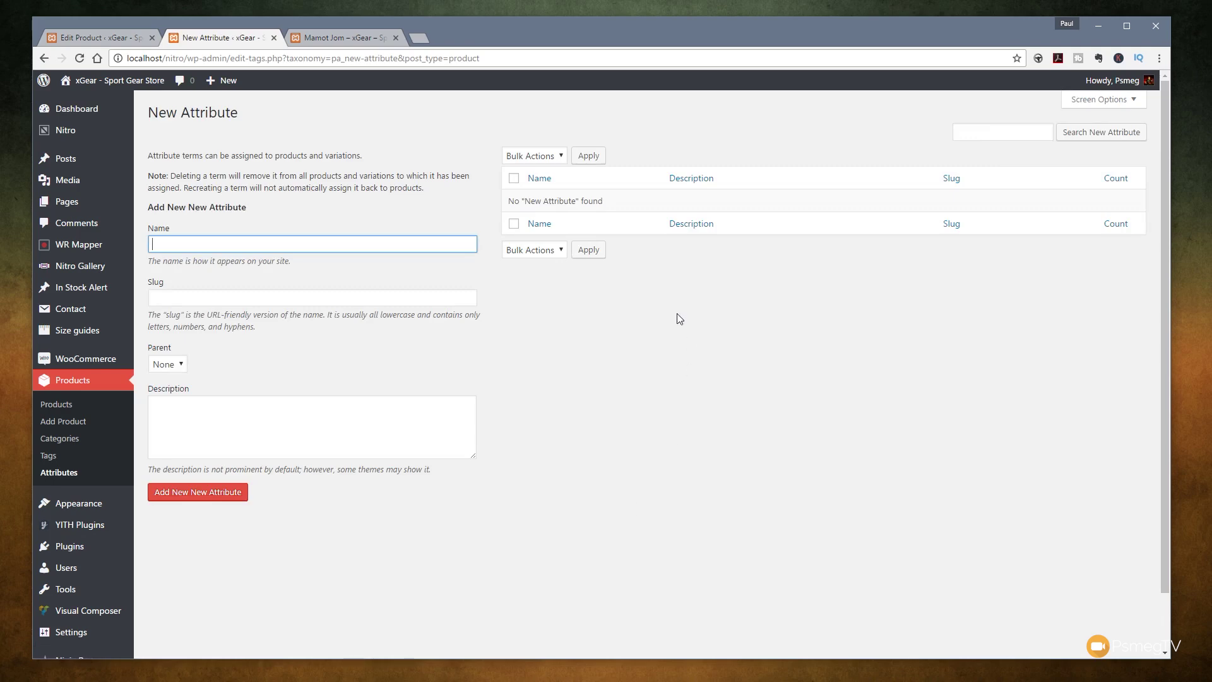
text(Atttribute)
key(Delete)
text(1)
click(206, 498)
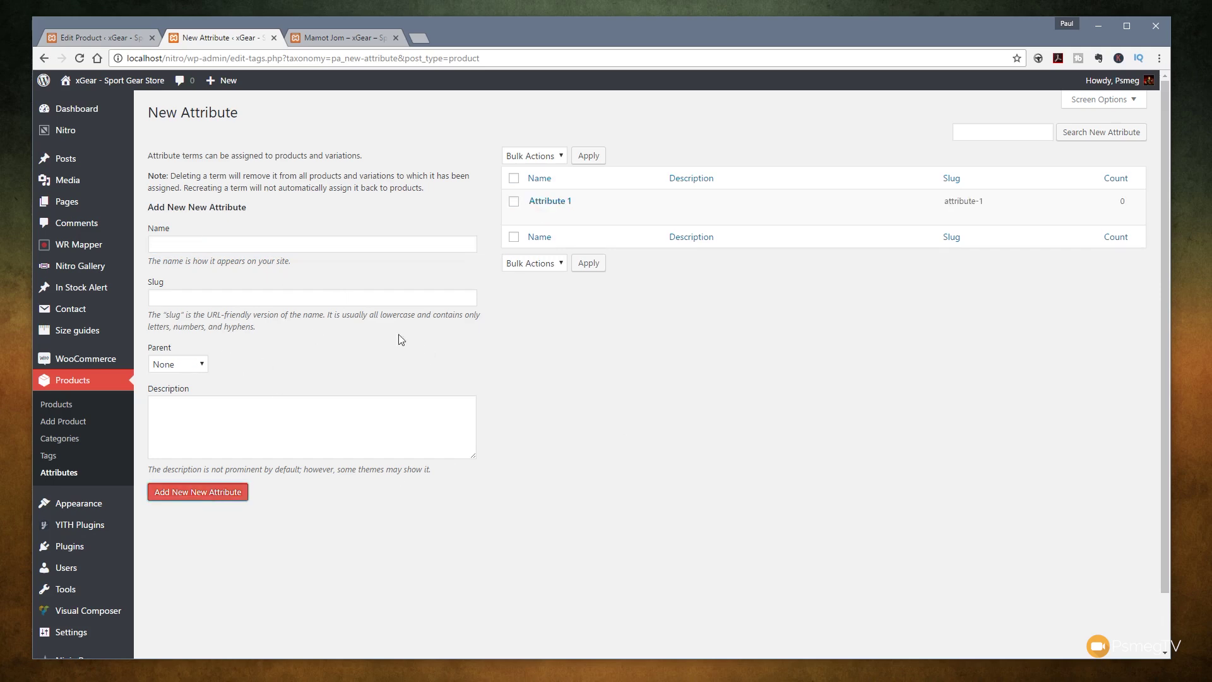
Add a second term, Attribute 2, to New Attribute and go back to the attributes list.
click(225, 244)
text(Attribute 2)
click(209, 495)
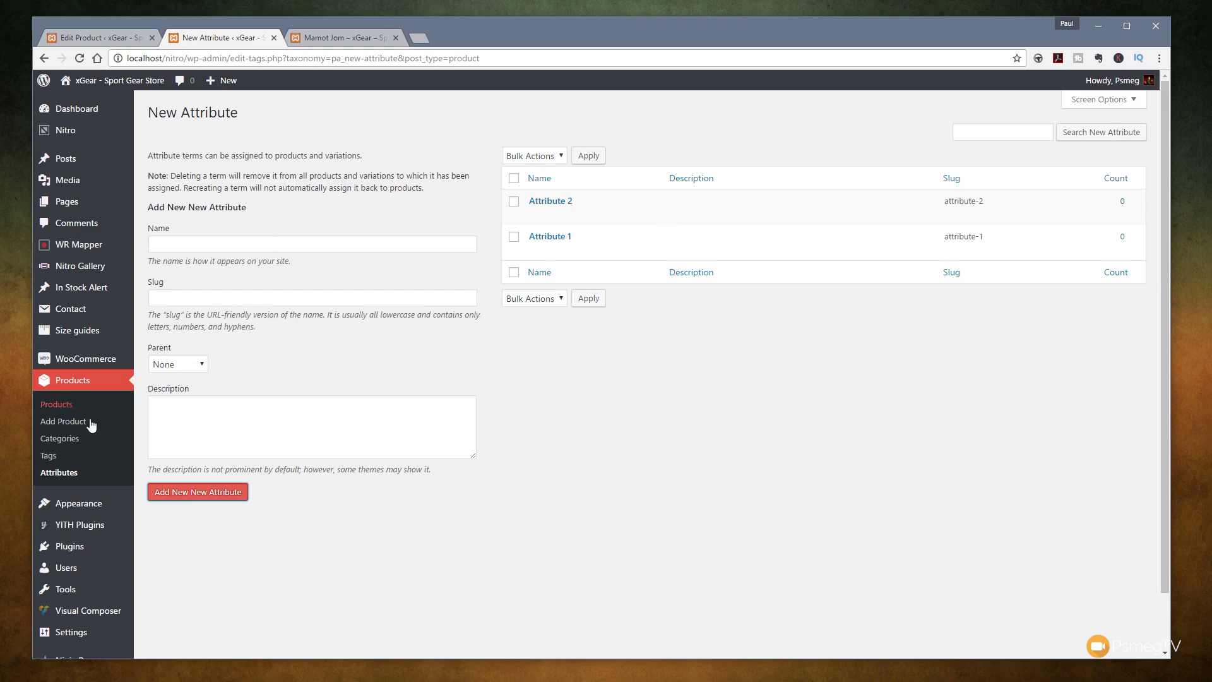
click(60, 472)
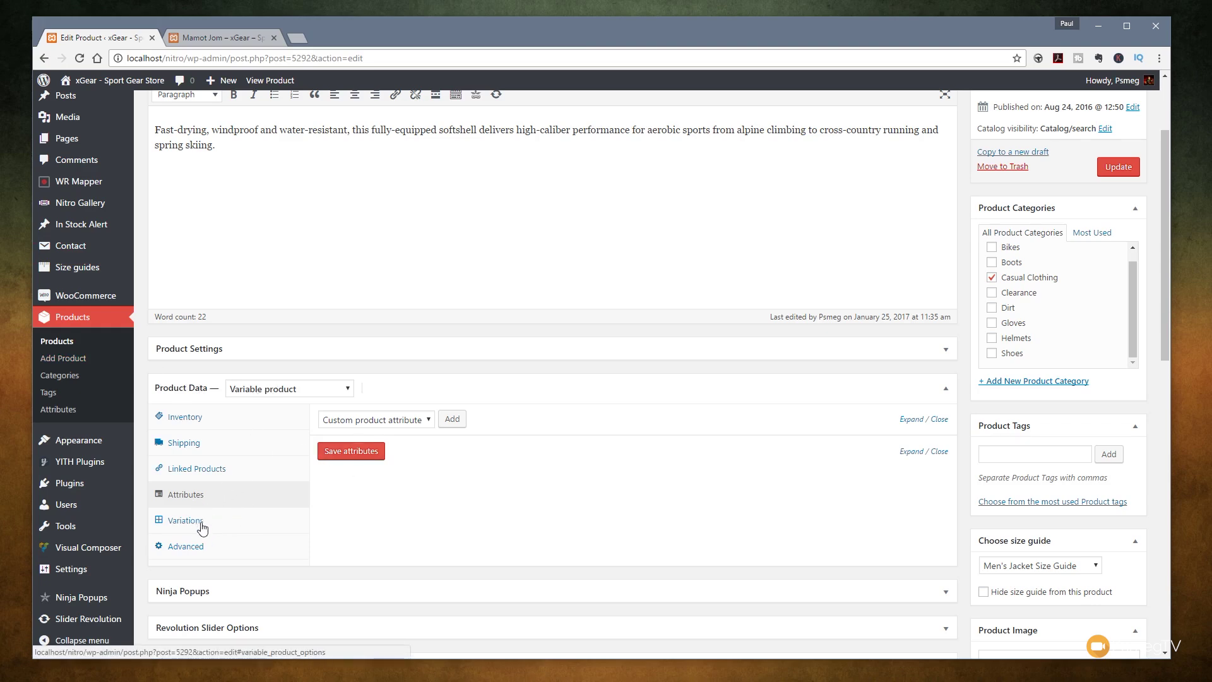
Check the Mamot Jom product's variations section, and add the Colors attribute to the product.
click(221, 523)
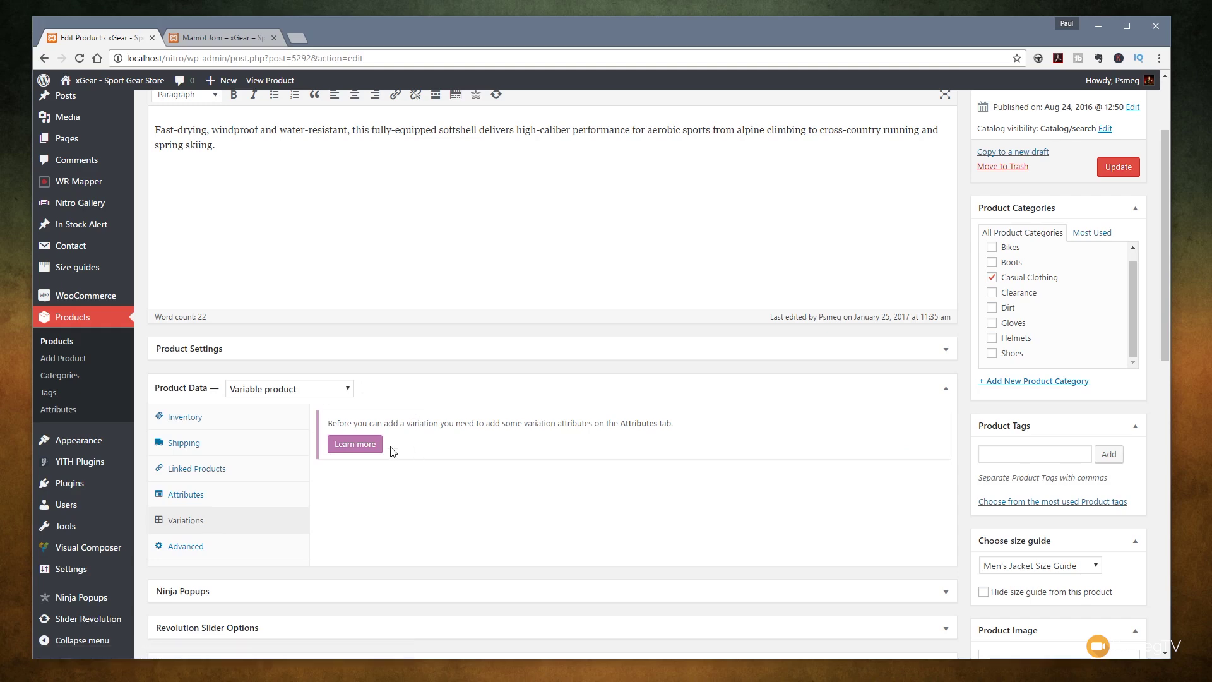
click(189, 497)
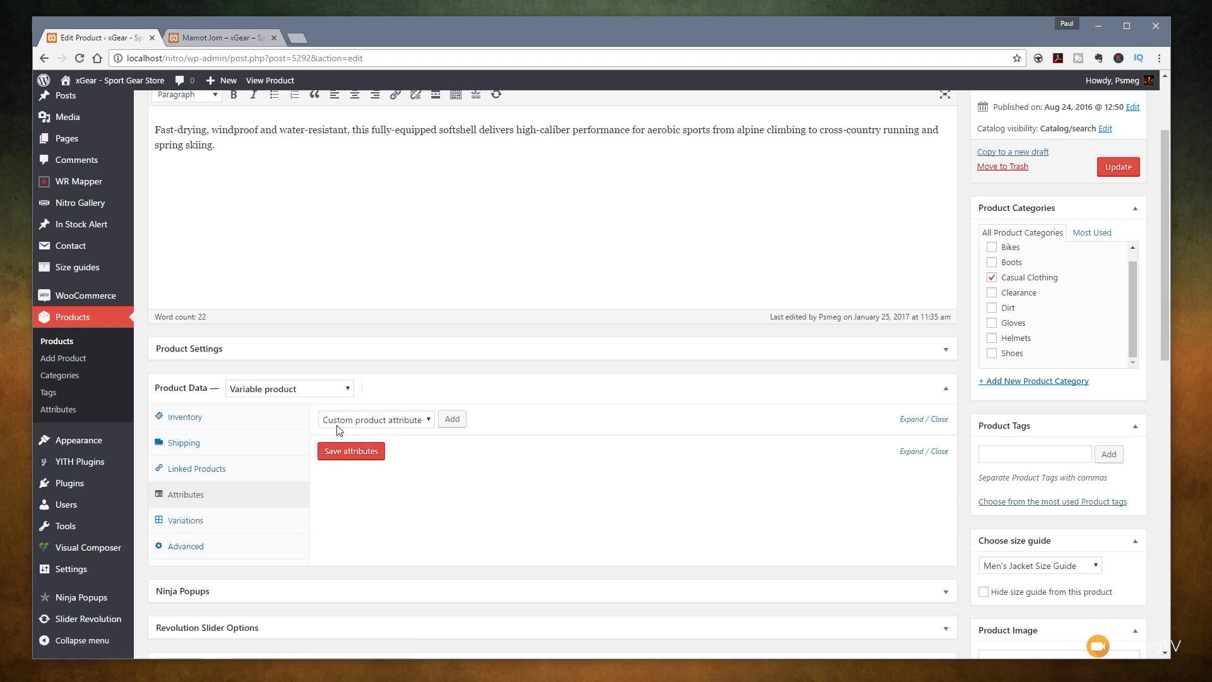
click(427, 421)
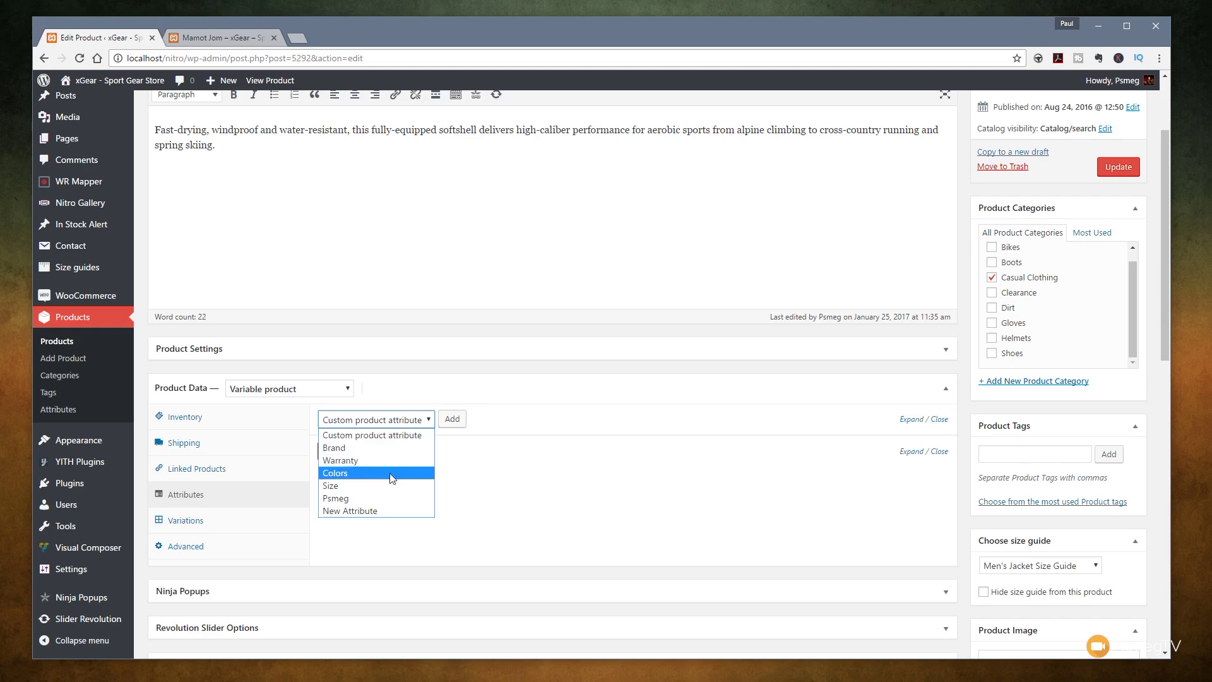
click(381, 473)
click(452, 419)
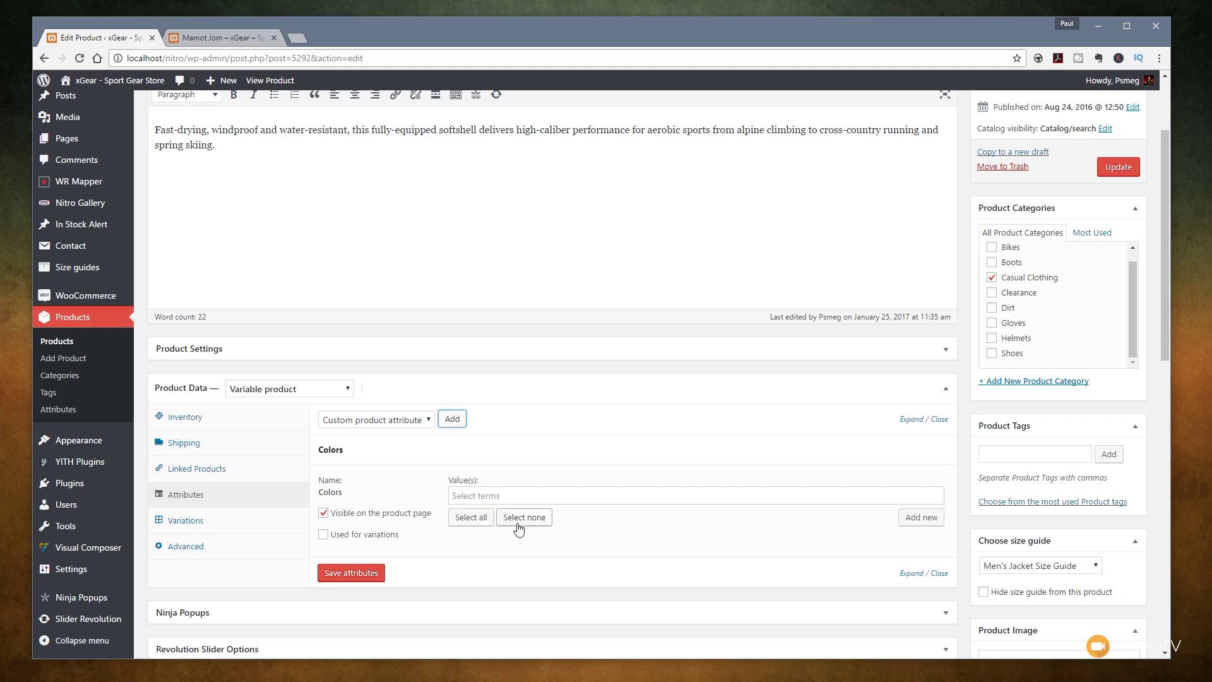
Give the Colors attribute the values Black, Green and Orange, enable it for variations, and save the attributes.
click(503, 498)
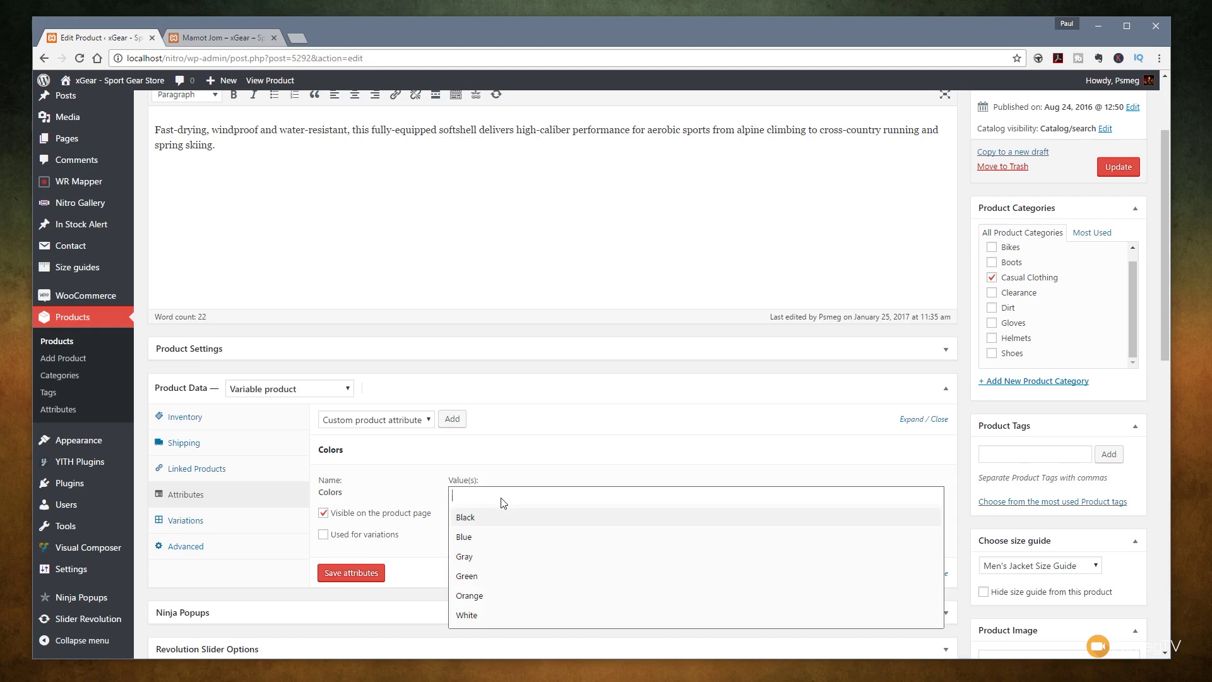
click(487, 518)
click(508, 503)
click(508, 556)
click(551, 498)
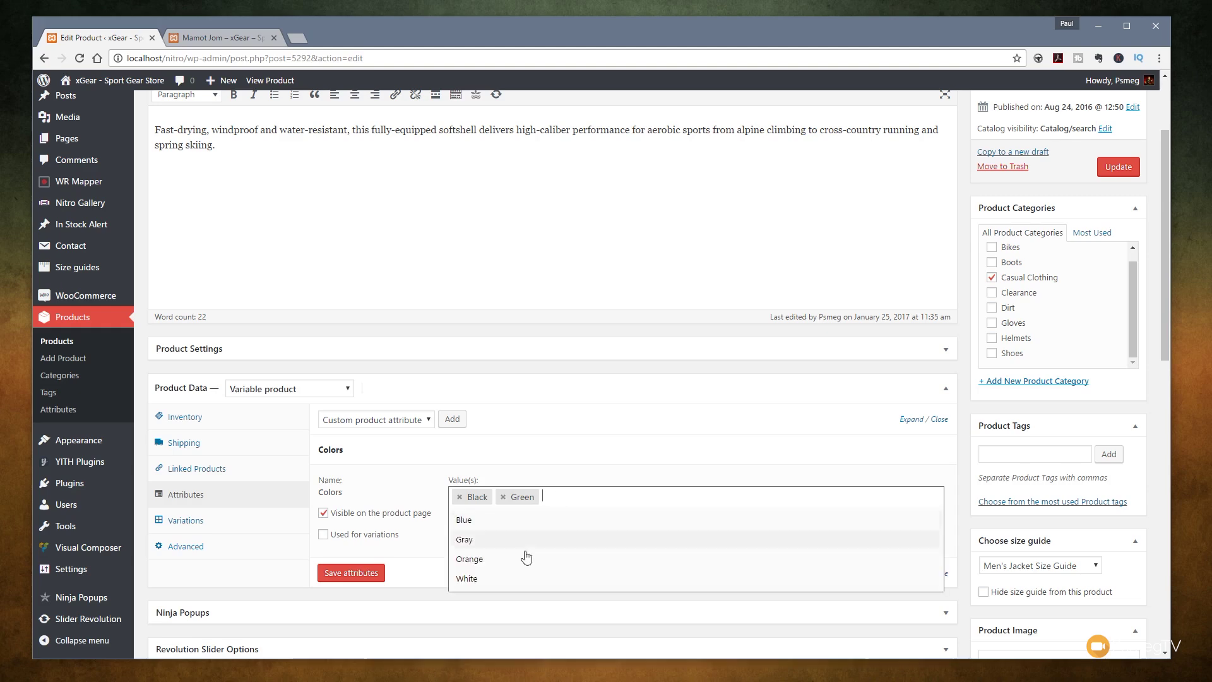
click(504, 559)
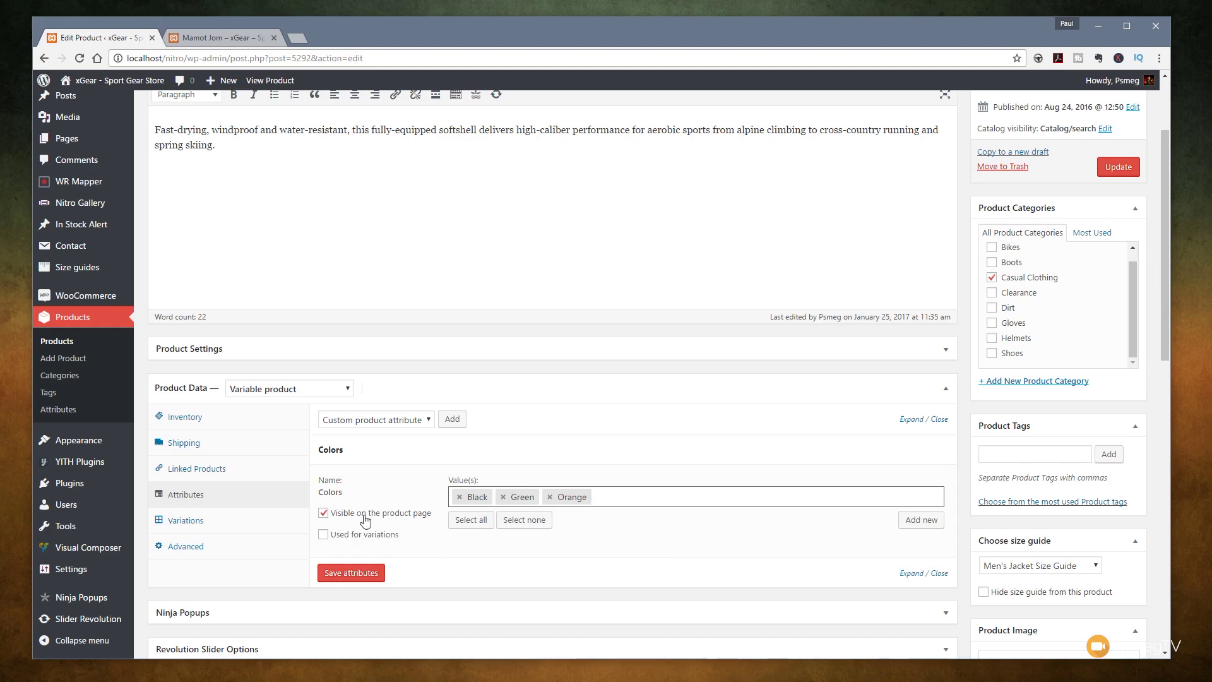
click(324, 535)
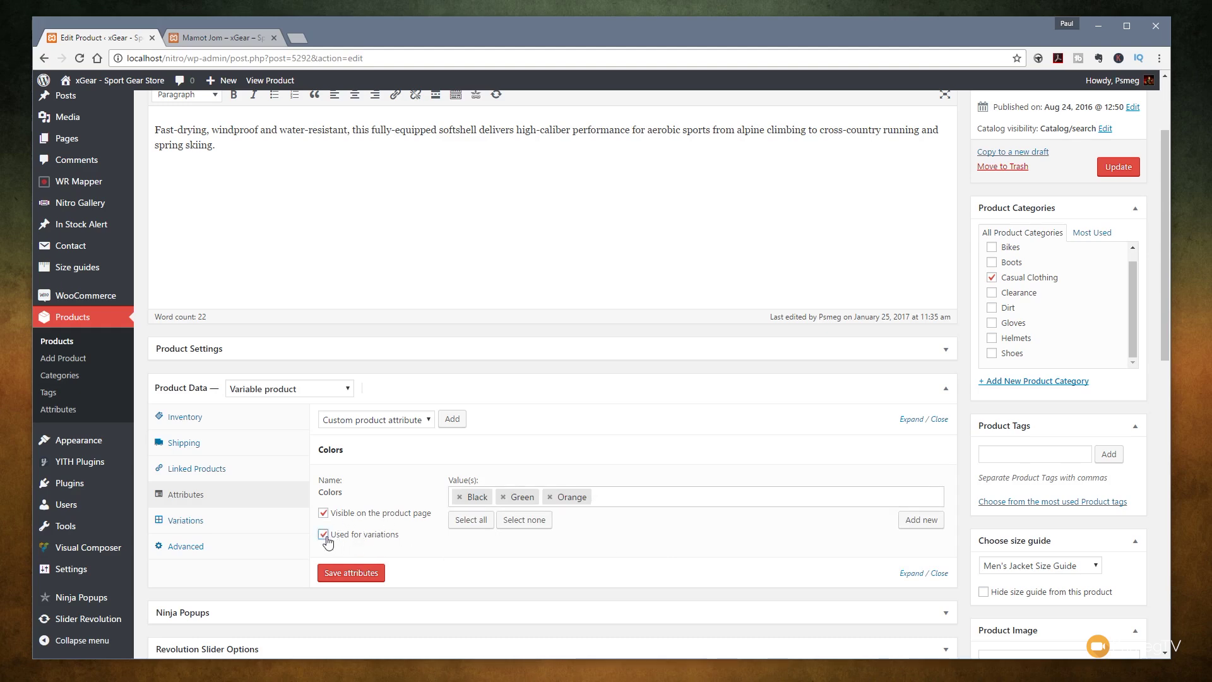
click(370, 574)
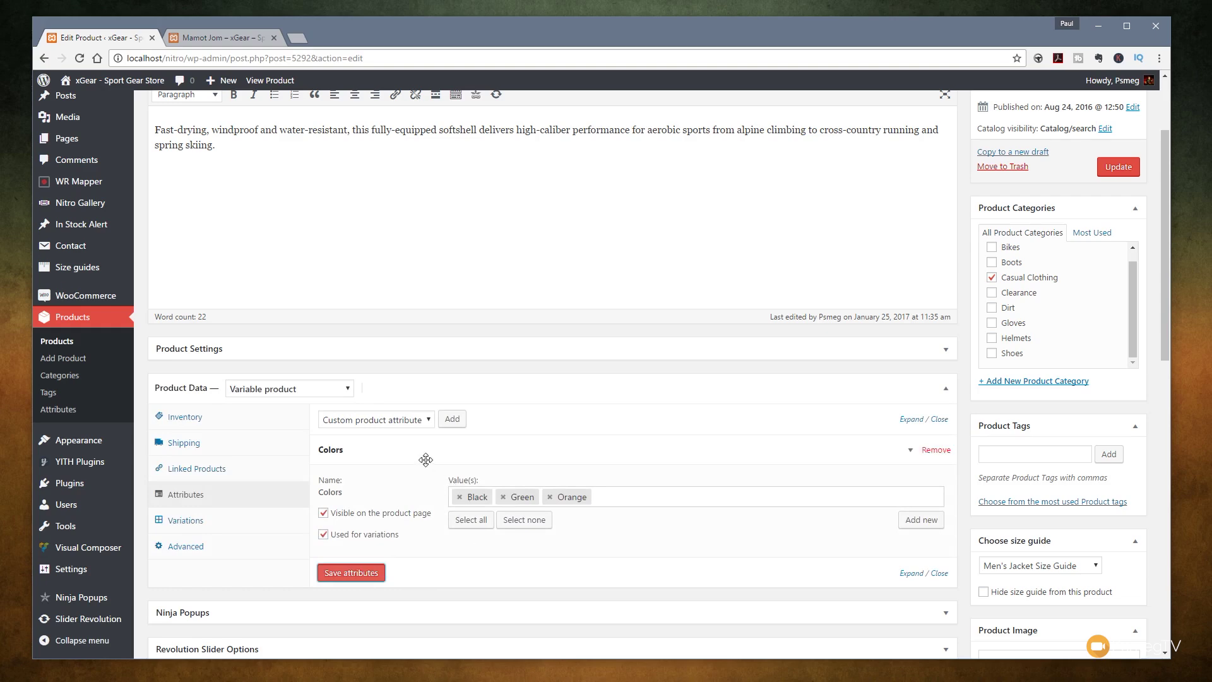
Add the Size attribute to the product and enable it for variations.
click(428, 420)
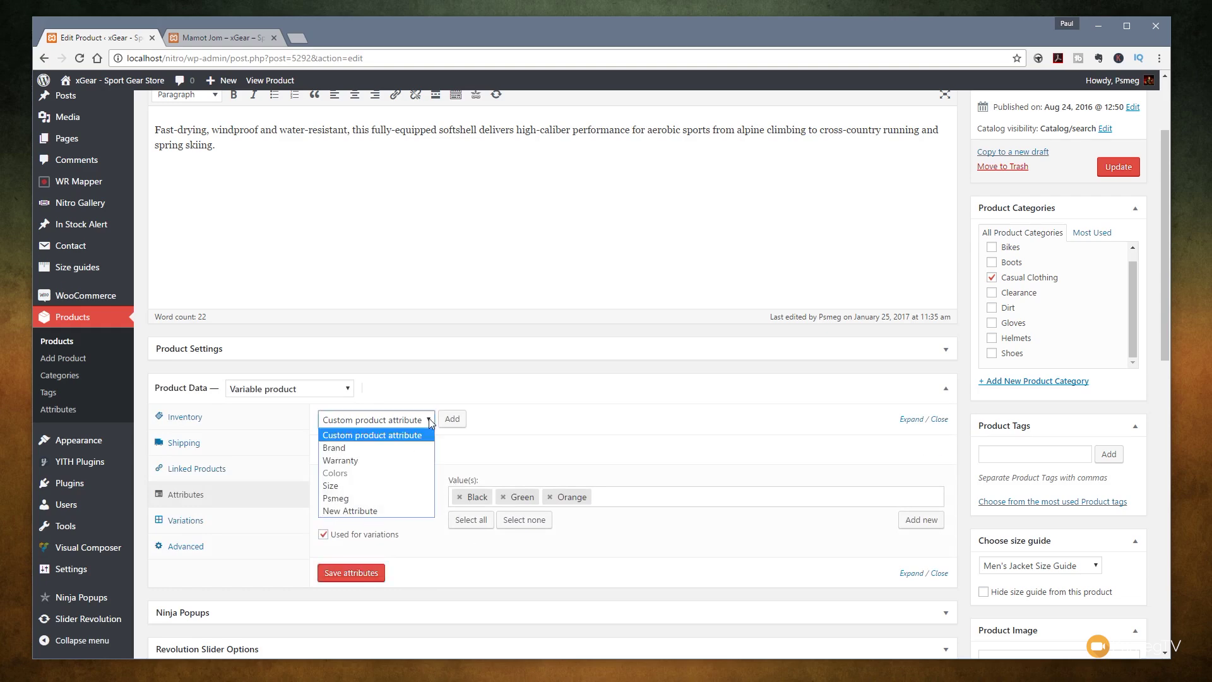
click(361, 486)
click(452, 419)
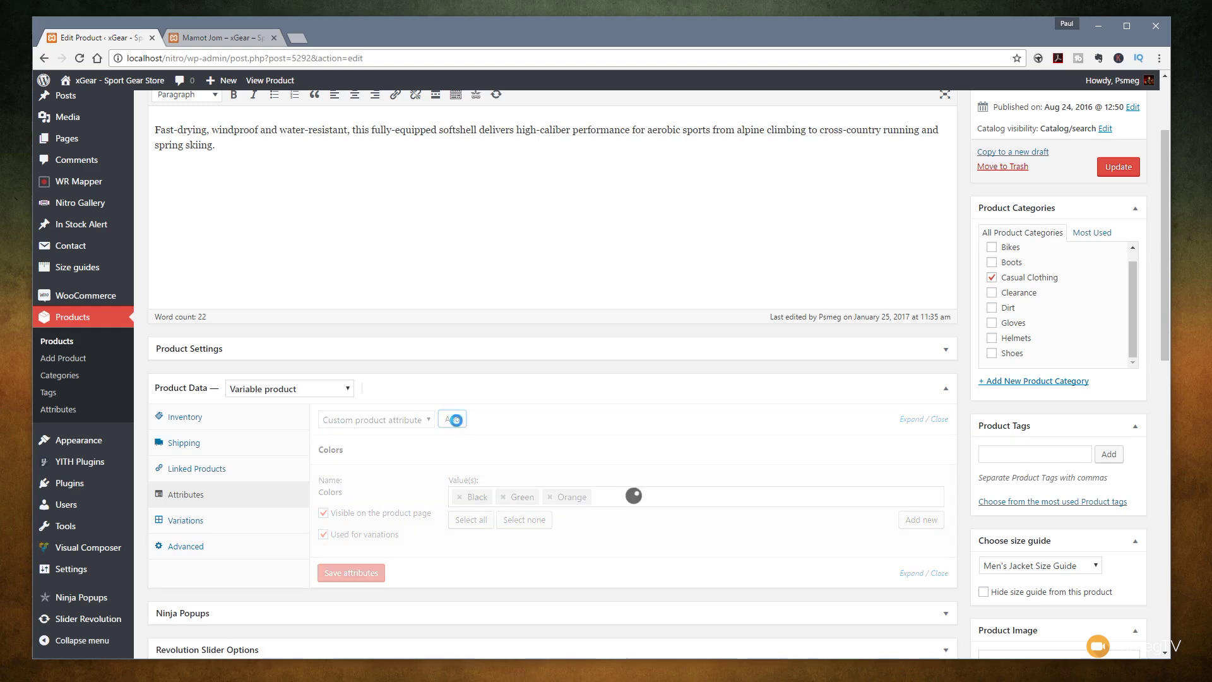
scroll(492, 522, down, 4)
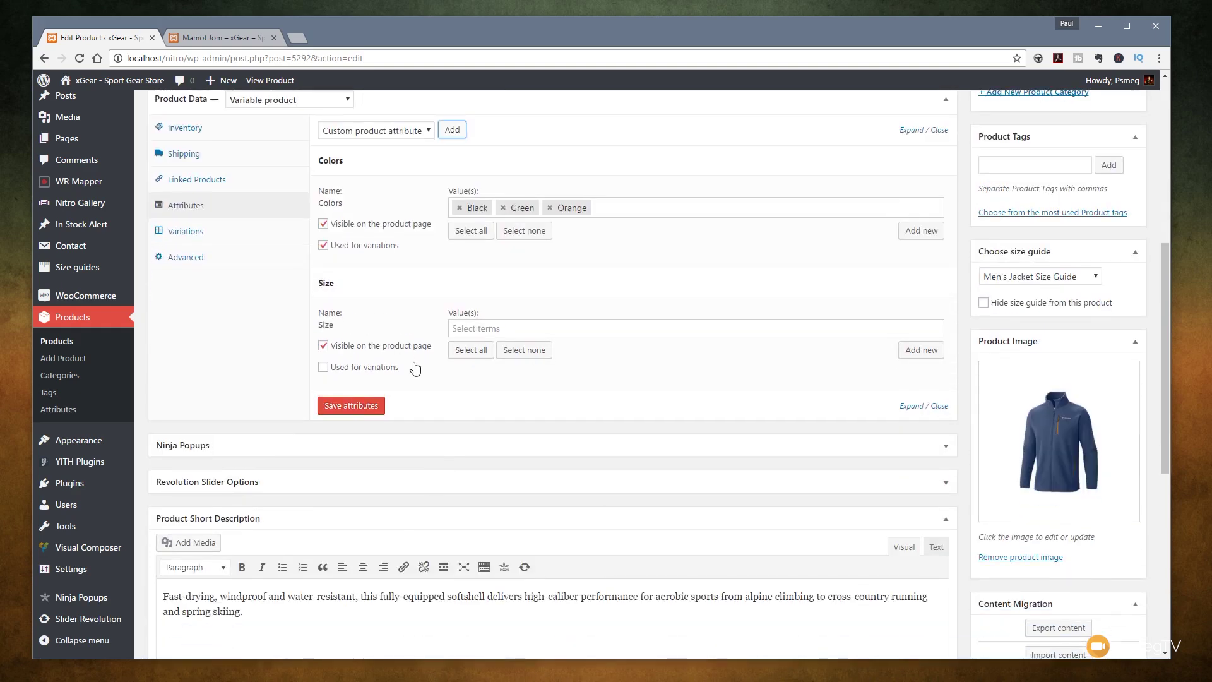
click(324, 367)
Give the Size attribute the values S, M and L, and save the attributes.
click(480, 331)
scroll(502, 395, down, 5)
click(477, 435)
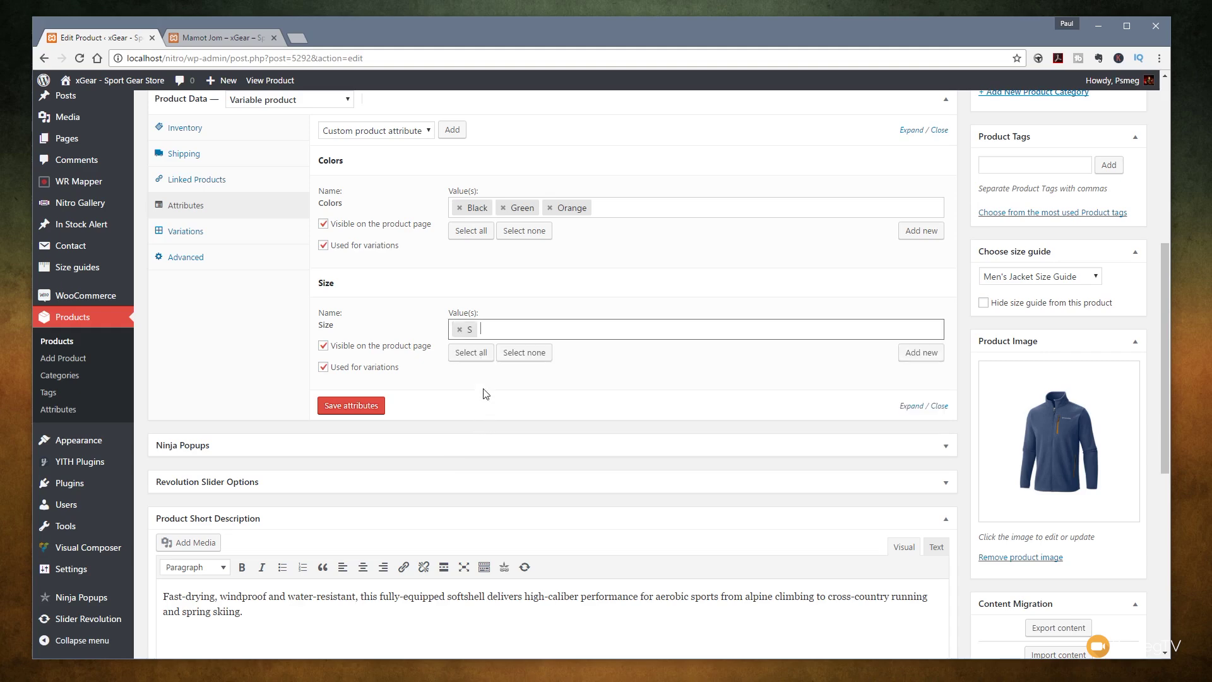
click(487, 334)
scroll(479, 433, down, 2)
click(478, 439)
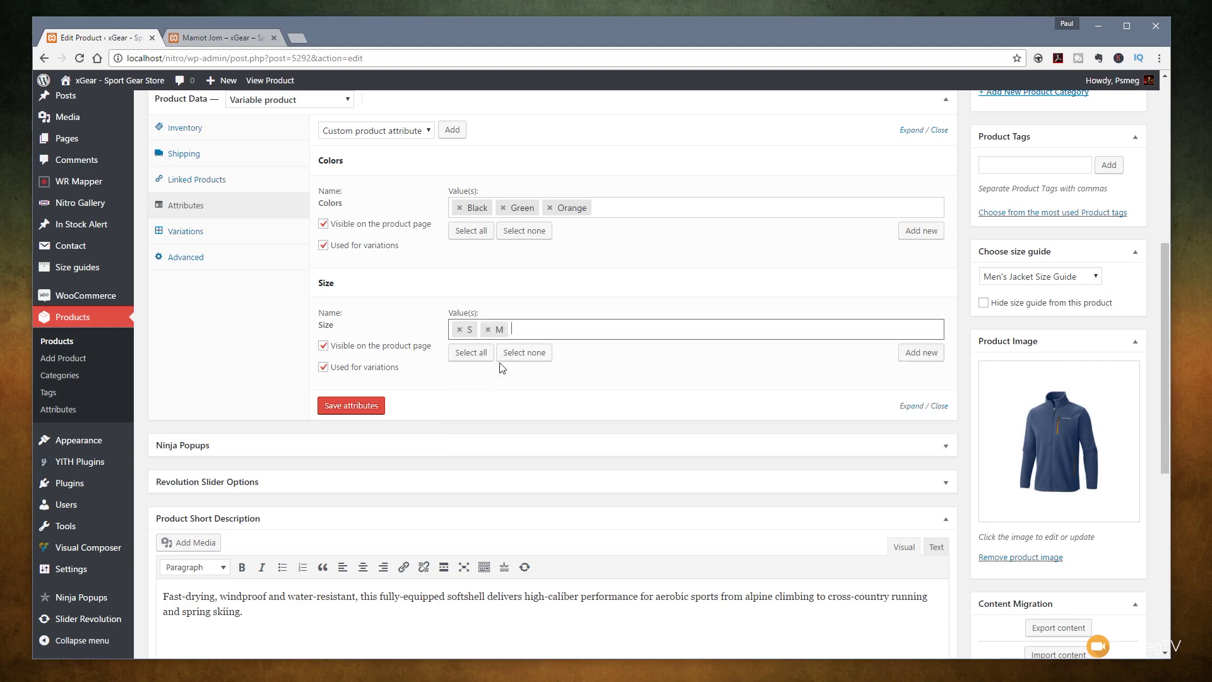
click(515, 328)
scroll(501, 411, down, 1)
click(479, 437)
click(351, 406)
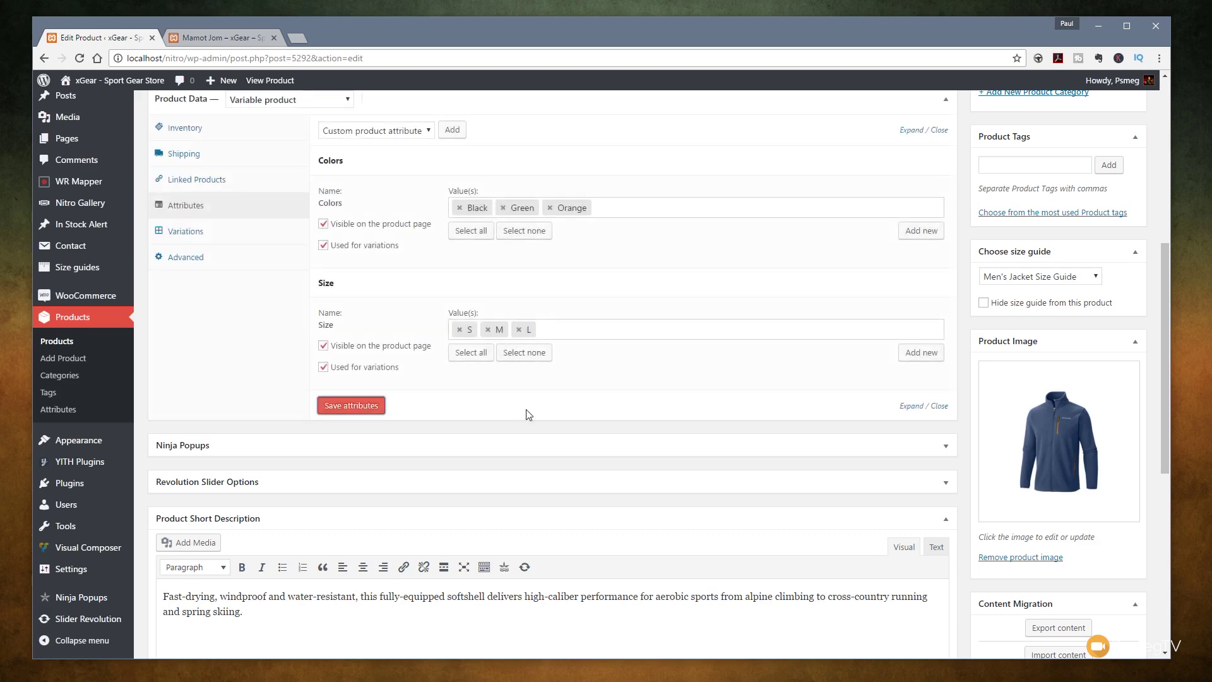
Open the product's variations section and show the choices for creating variations.
click(192, 230)
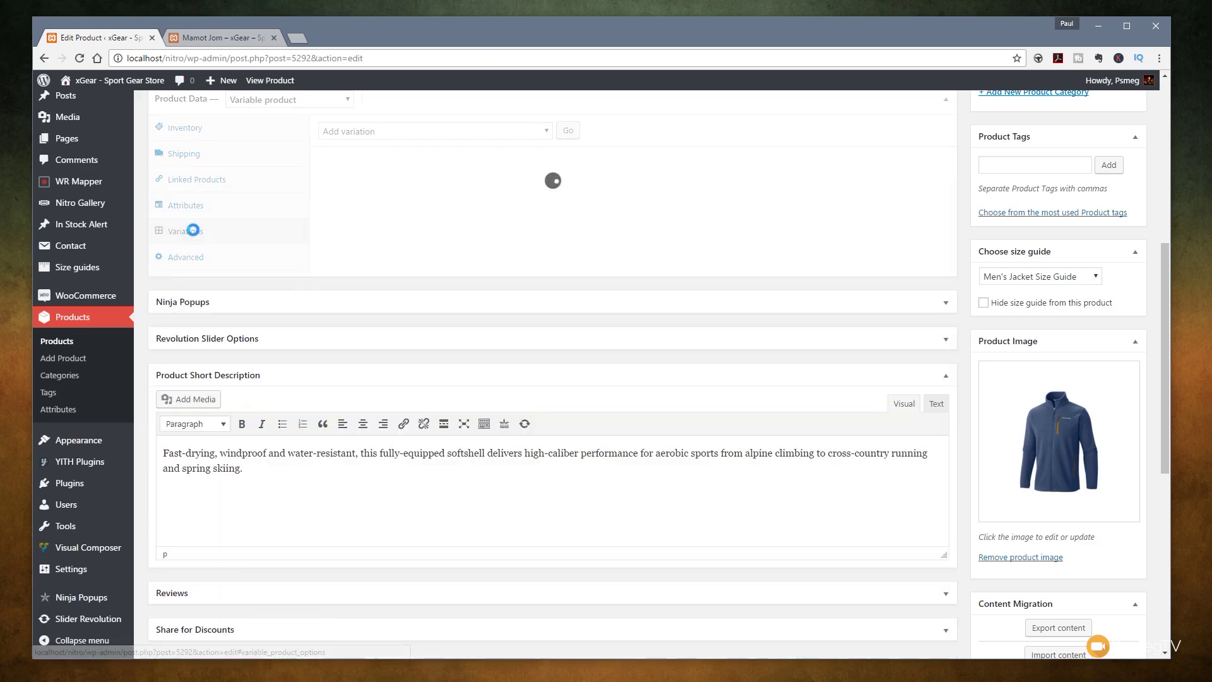
scroll(372, 404, up, 3)
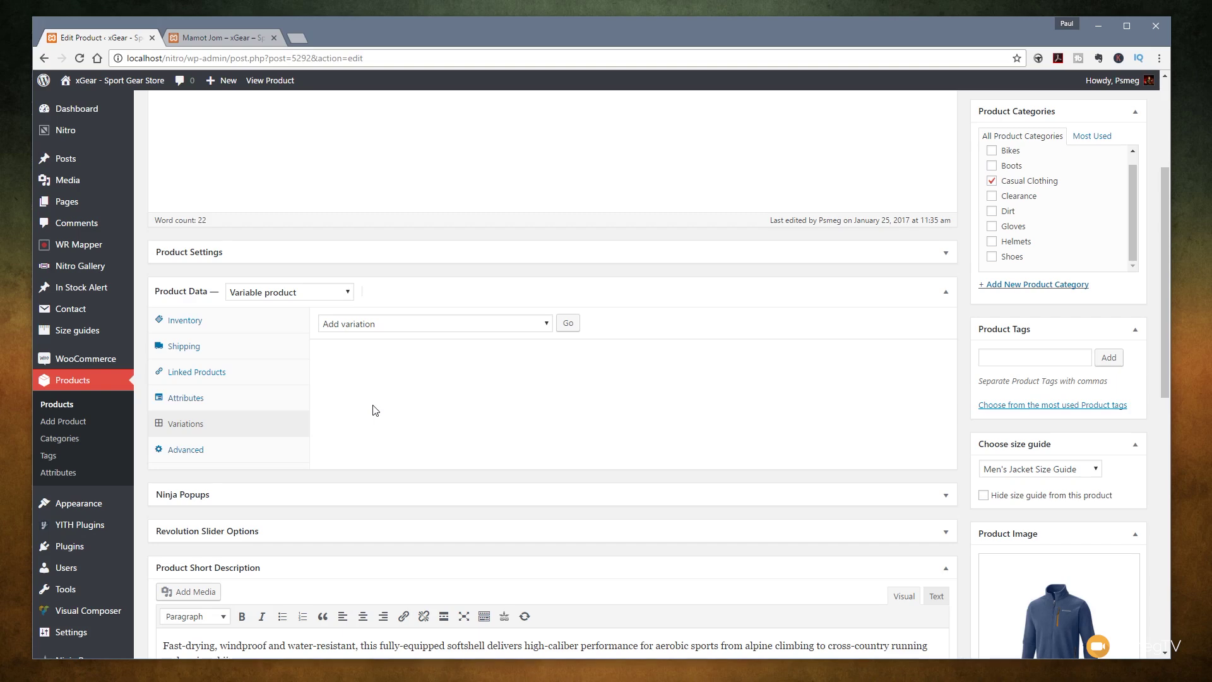
click(546, 326)
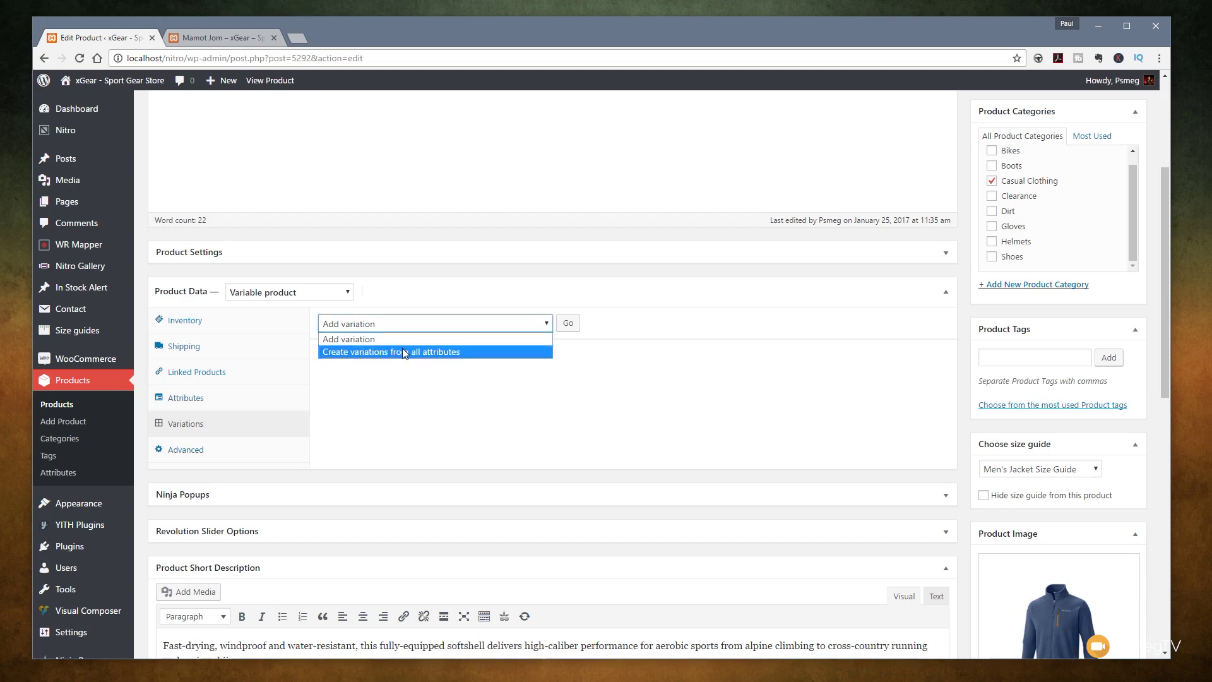
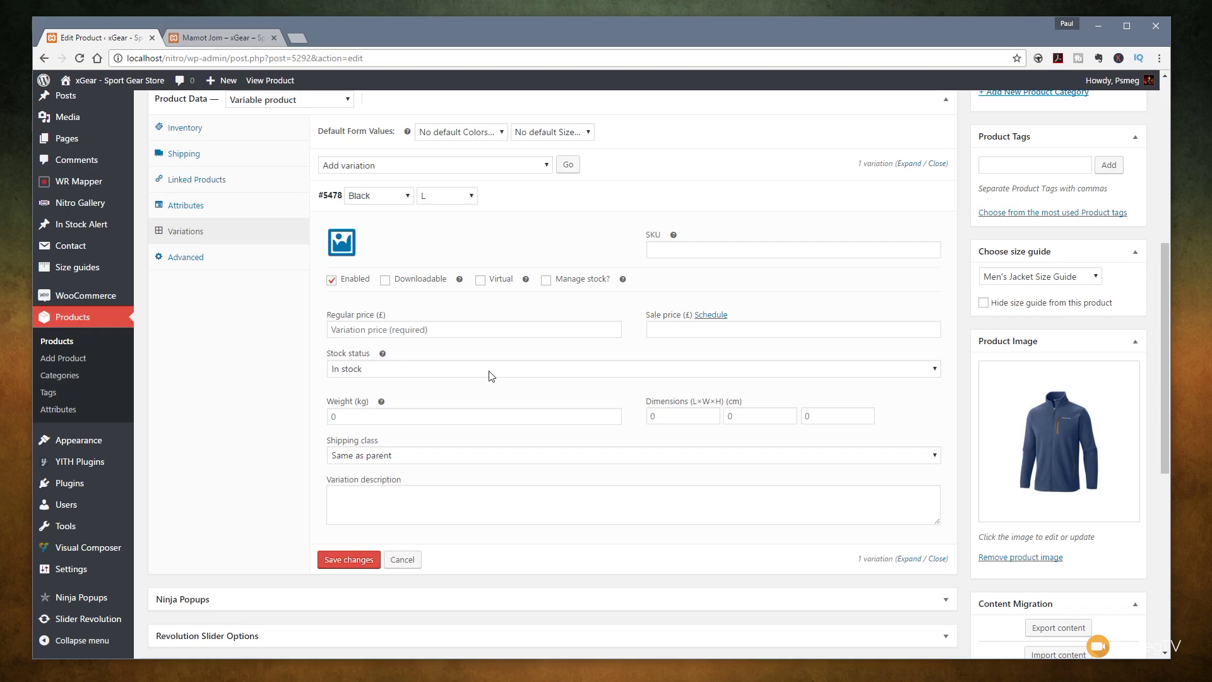
Check the stock status choices of the Black, L variation and save the variation.
click(396, 371)
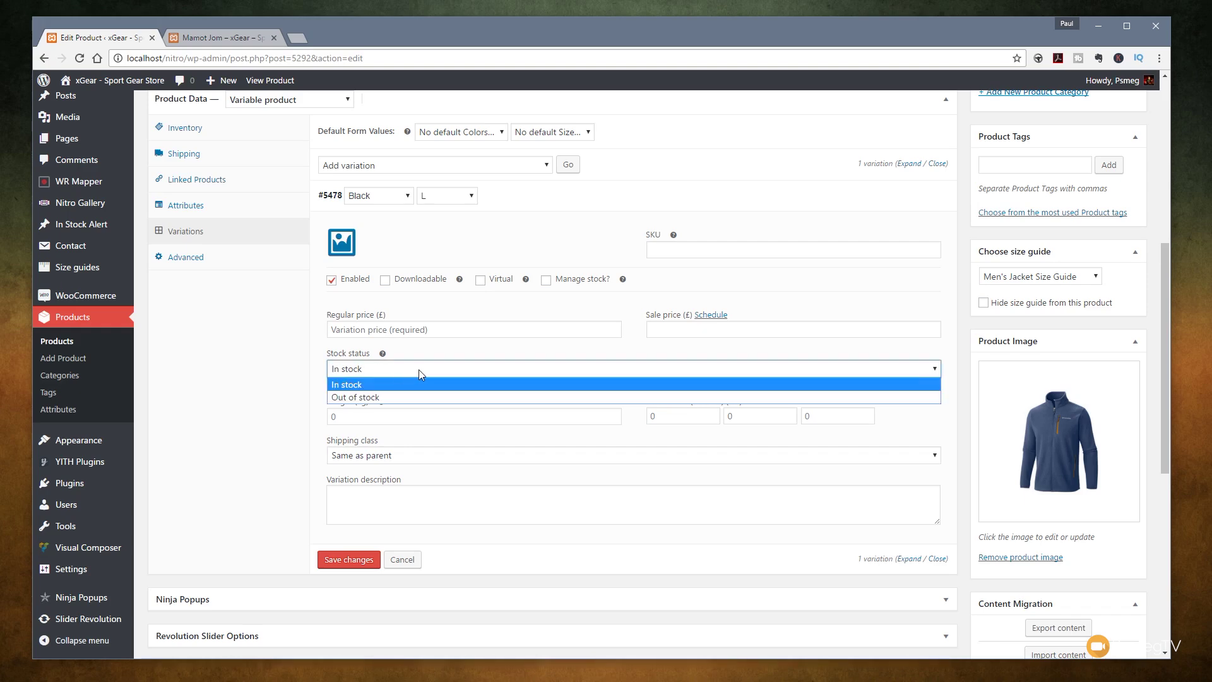
click(250, 381)
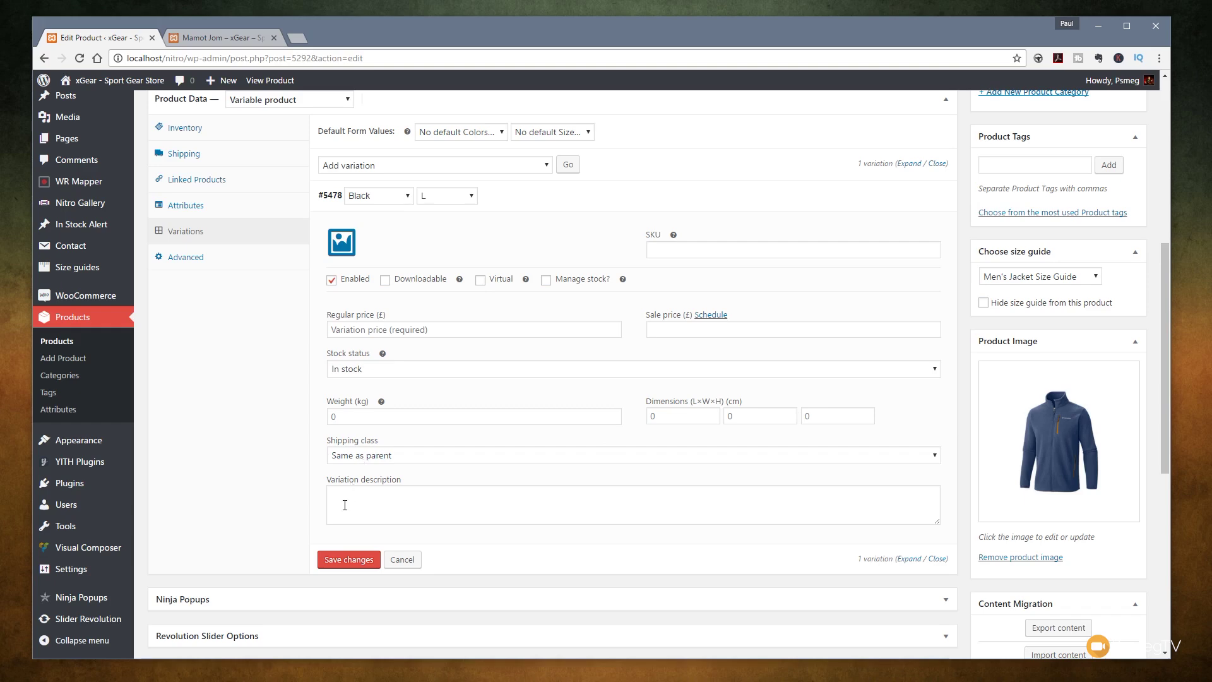
click(347, 559)
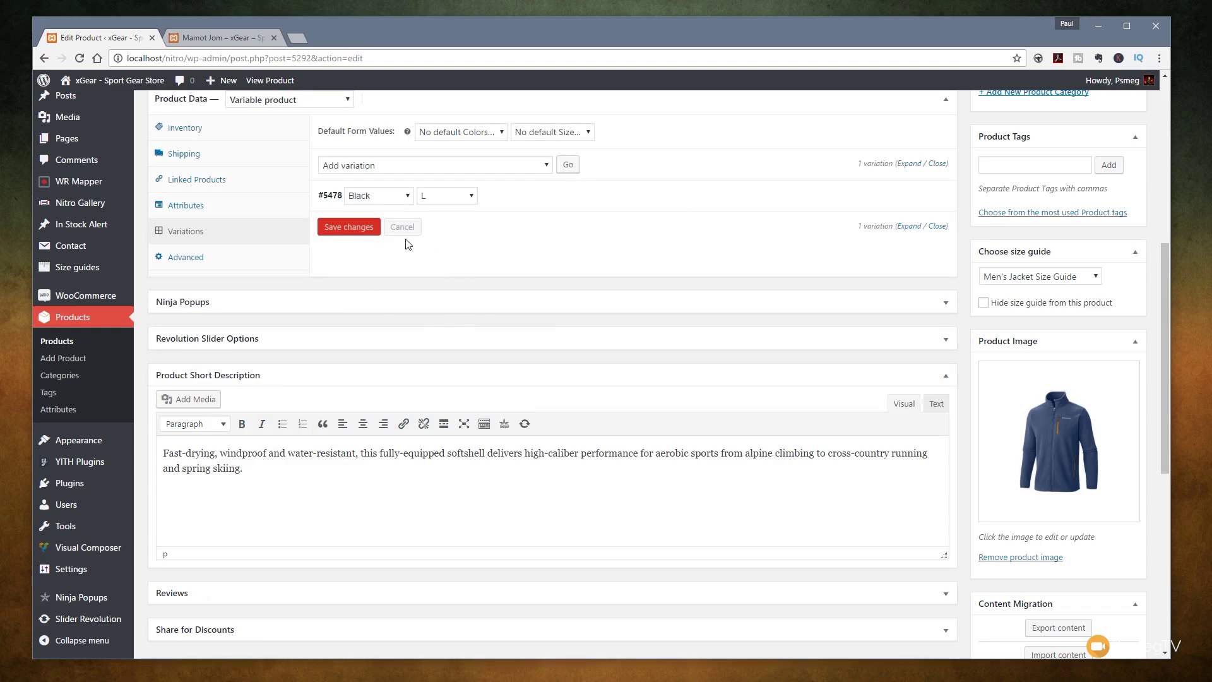
Add a second variation with the color Black and the size M.
click(567, 164)
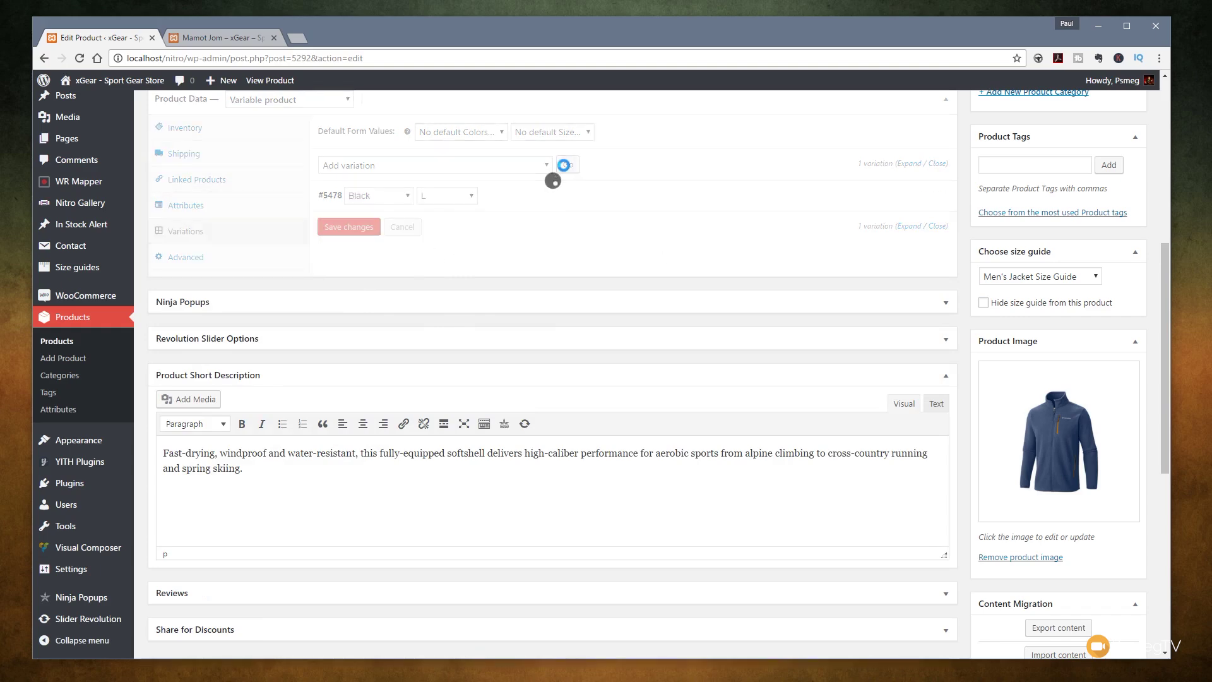
click(407, 195)
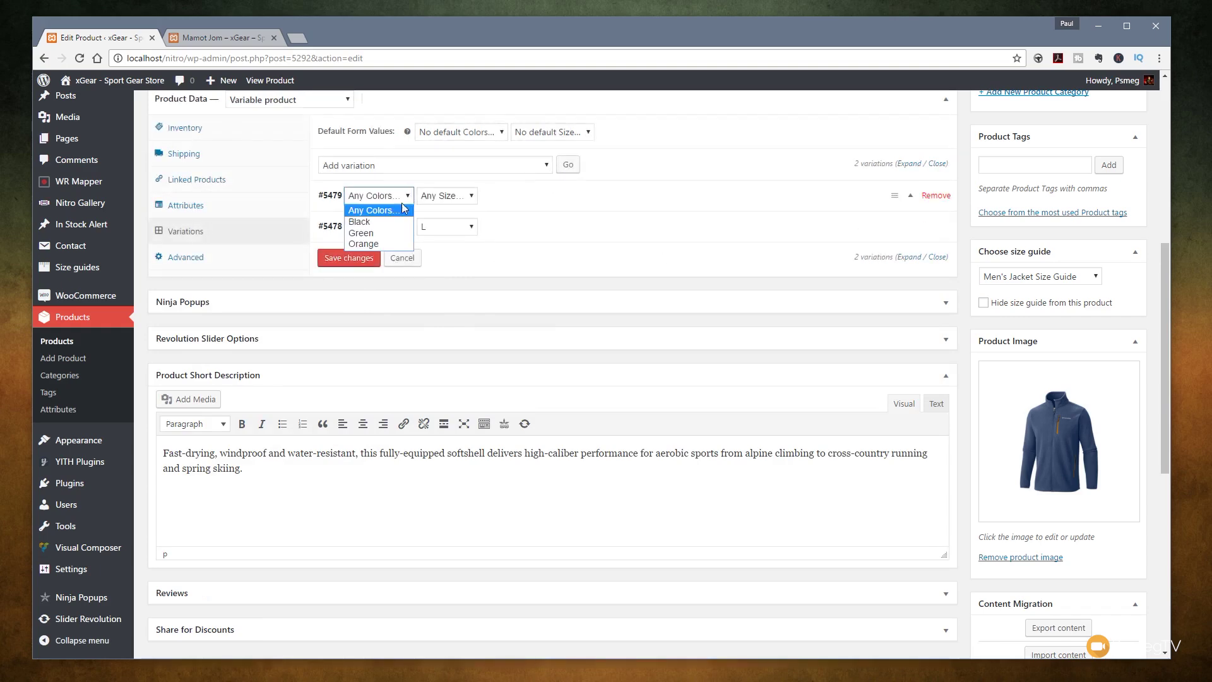
click(388, 221)
click(447, 195)
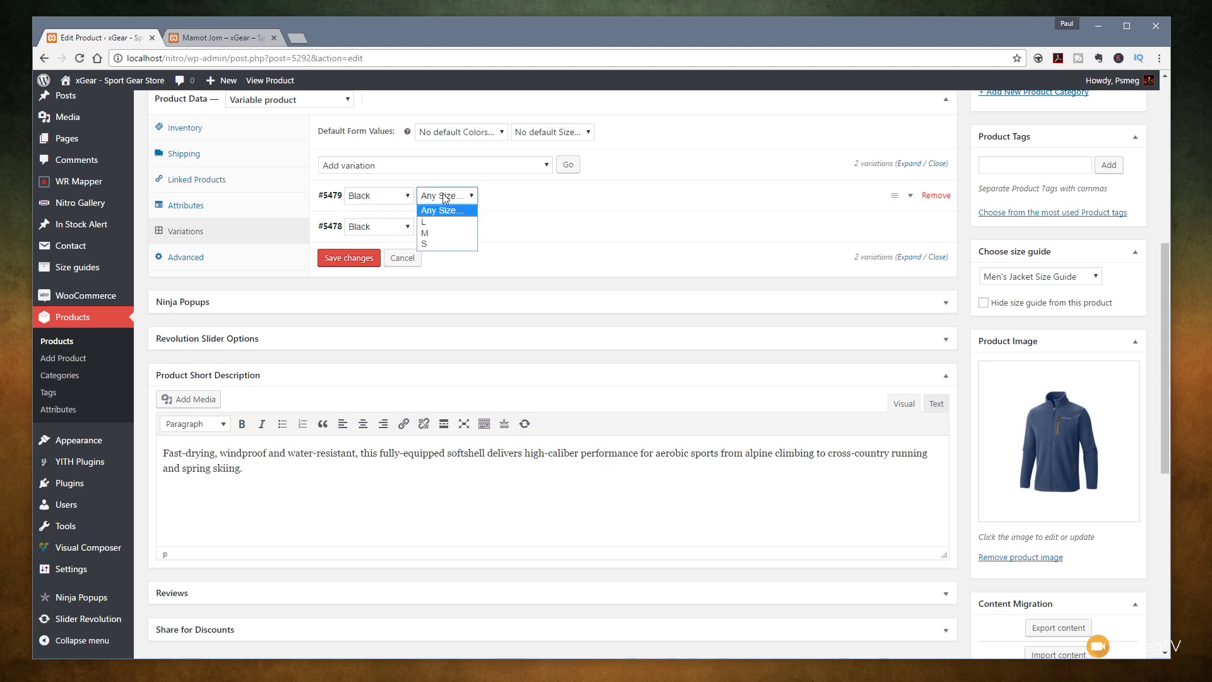
click(435, 233)
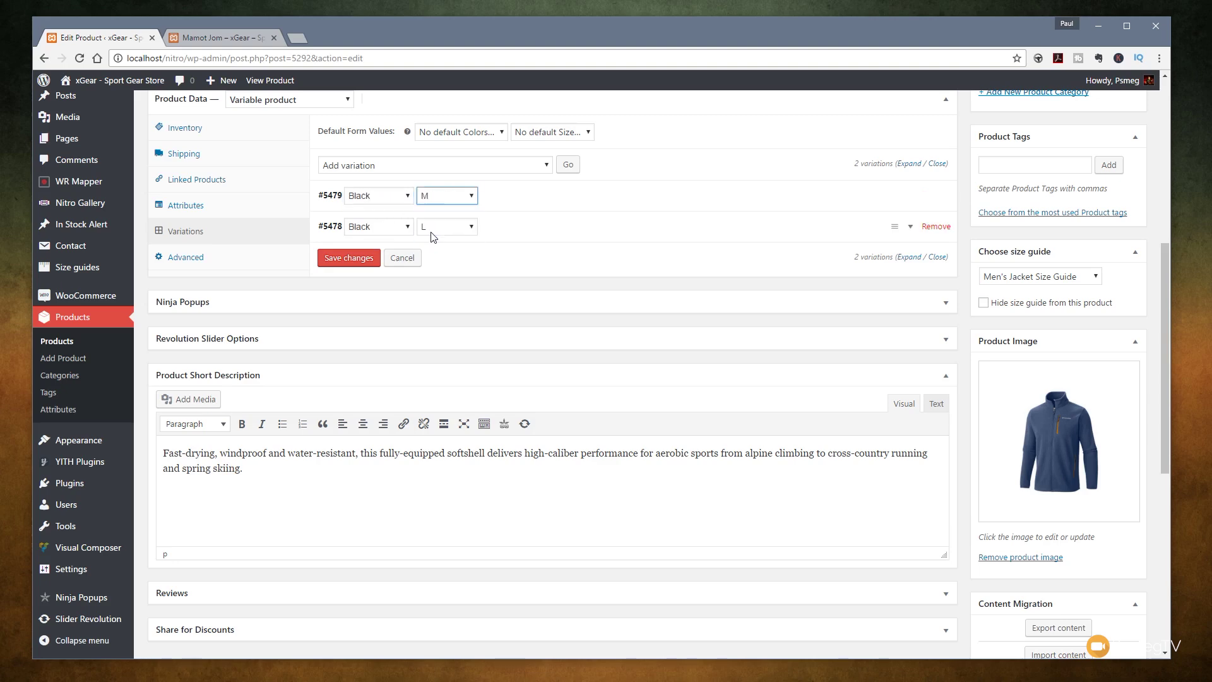
Add a third variation with the color Black and the size S, and save the variations.
click(565, 166)
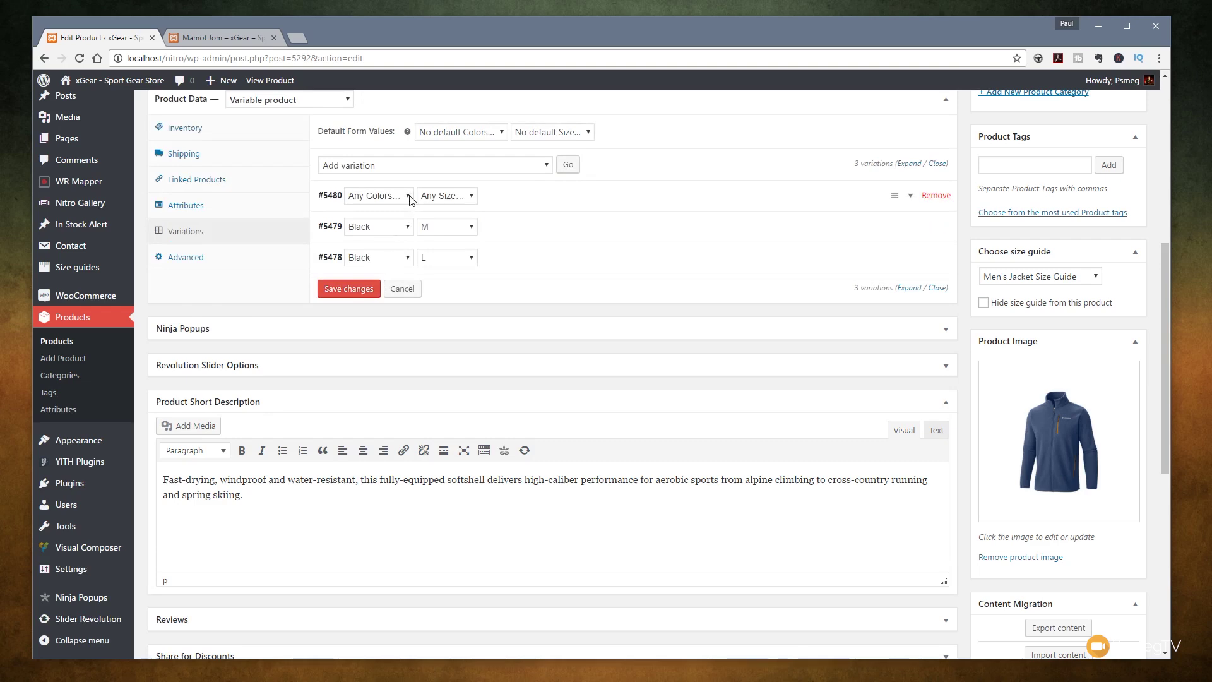
click(410, 196)
click(391, 222)
click(447, 195)
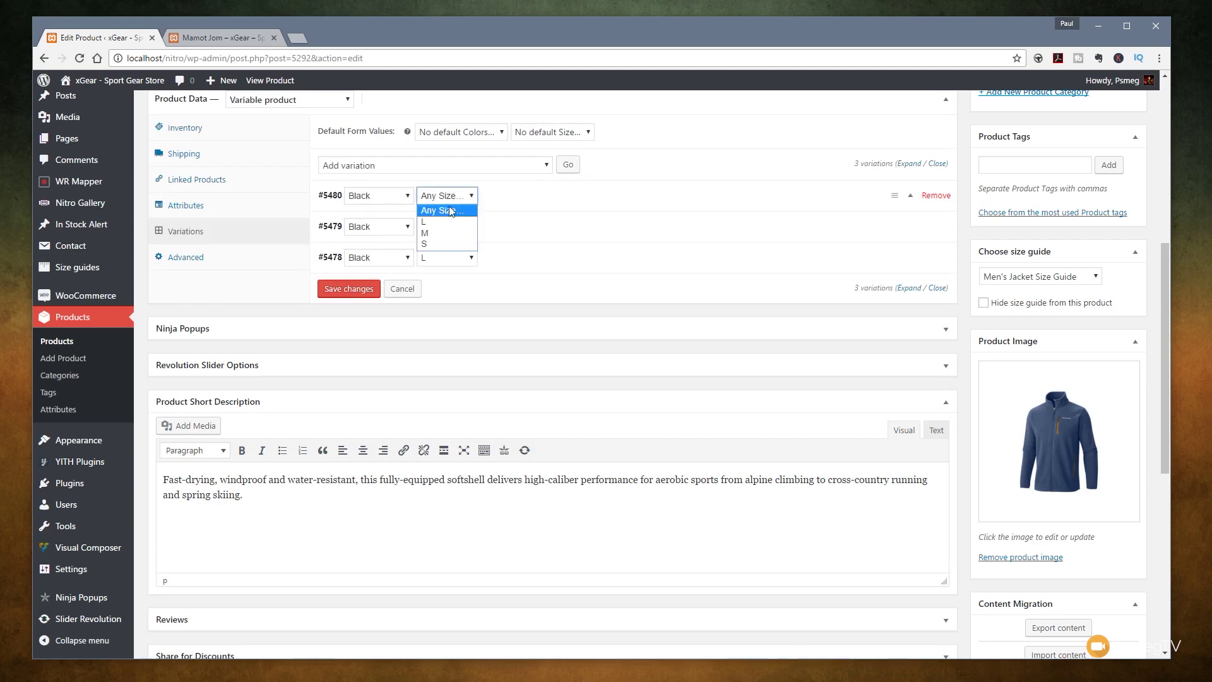
click(435, 221)
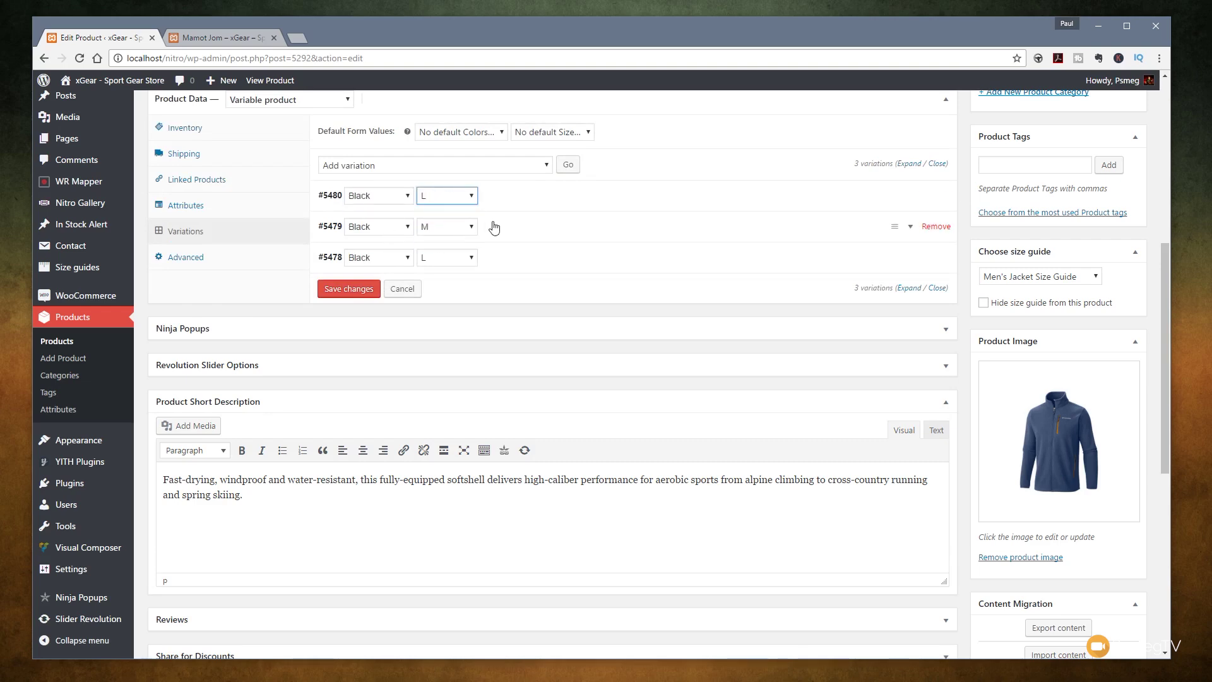
click(407, 196)
click(446, 196)
click(442, 246)
click(366, 291)
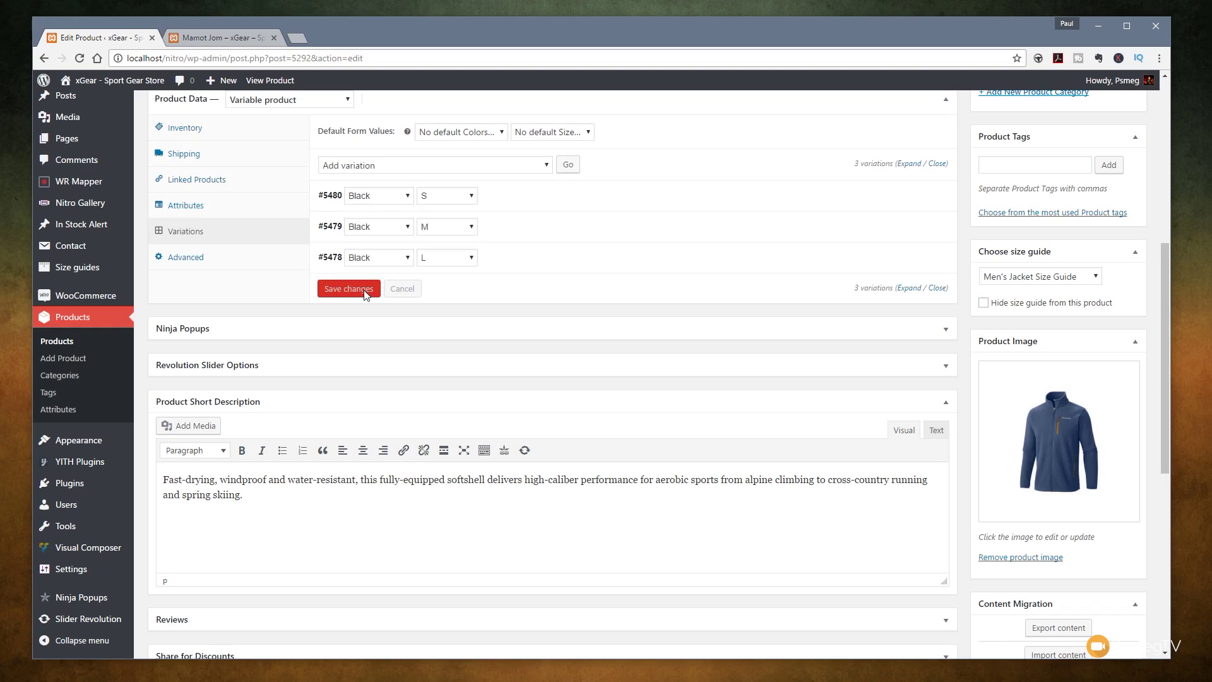
Add a fourth variation to the product, leaving its color and size unassigned.
click(547, 166)
click(641, 173)
click(568, 164)
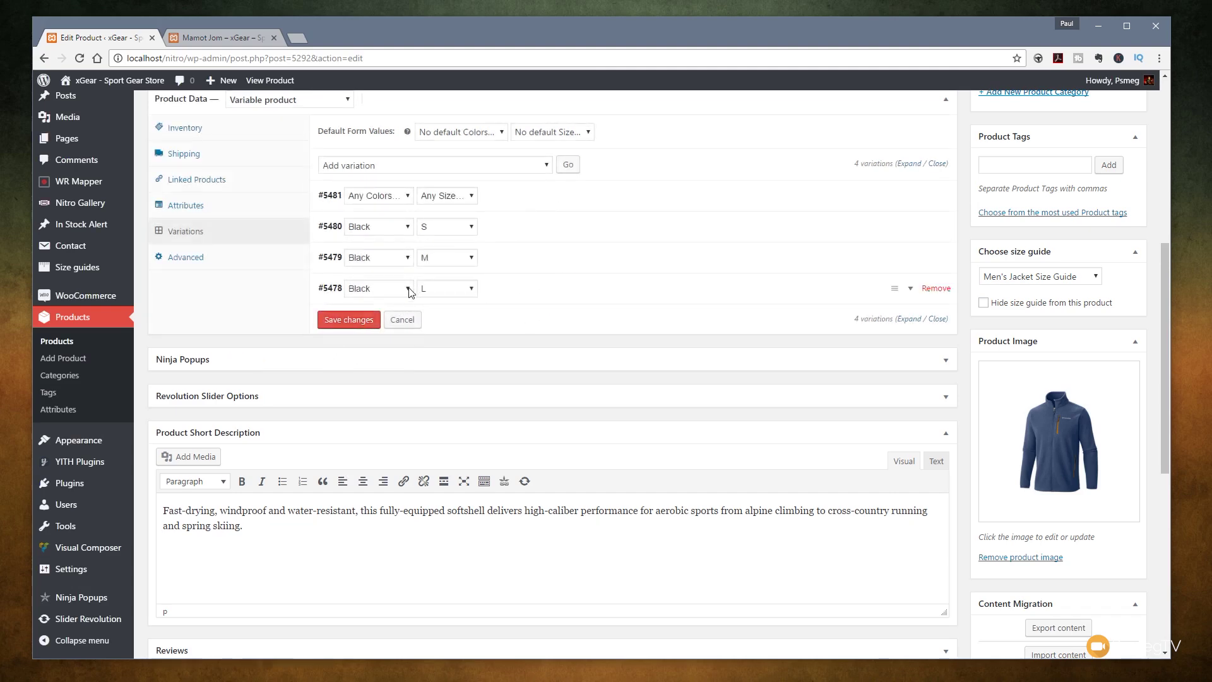
Try changing the Black, L variation's color to Green, and expand and collapse its details.
click(407, 289)
click(370, 326)
click(470, 289)
click(543, 288)
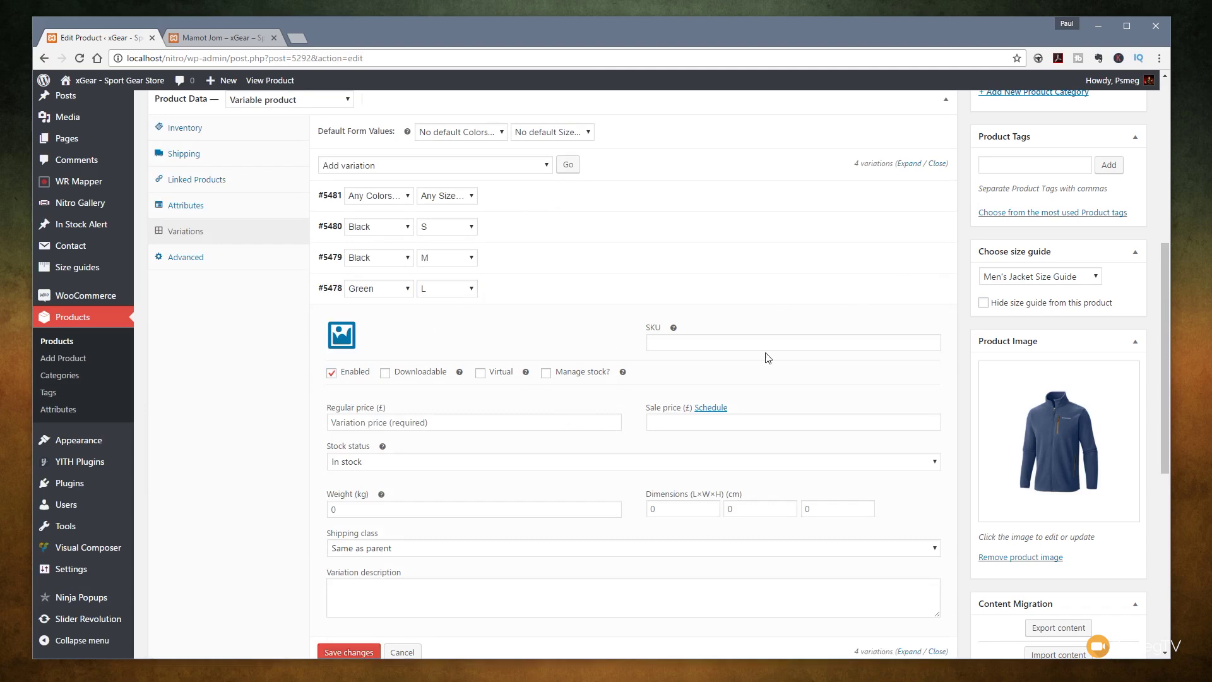
click(912, 289)
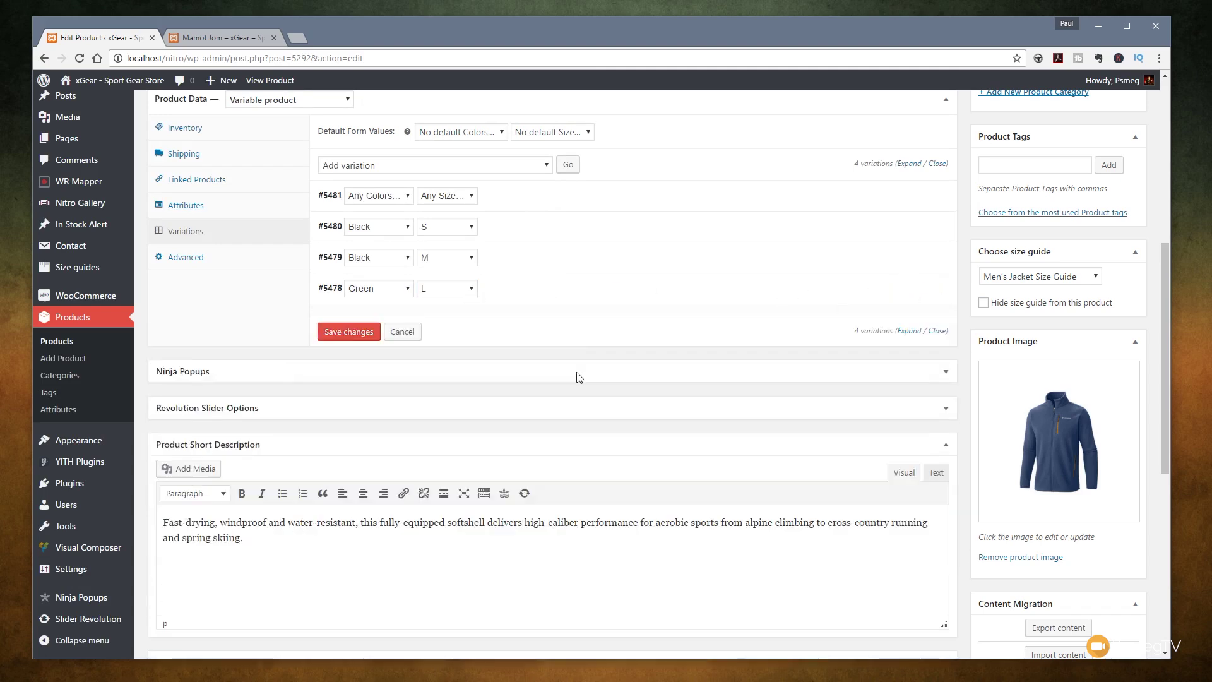
Add a fifth variation and set the Green, L variation's color back to Black.
click(567, 168)
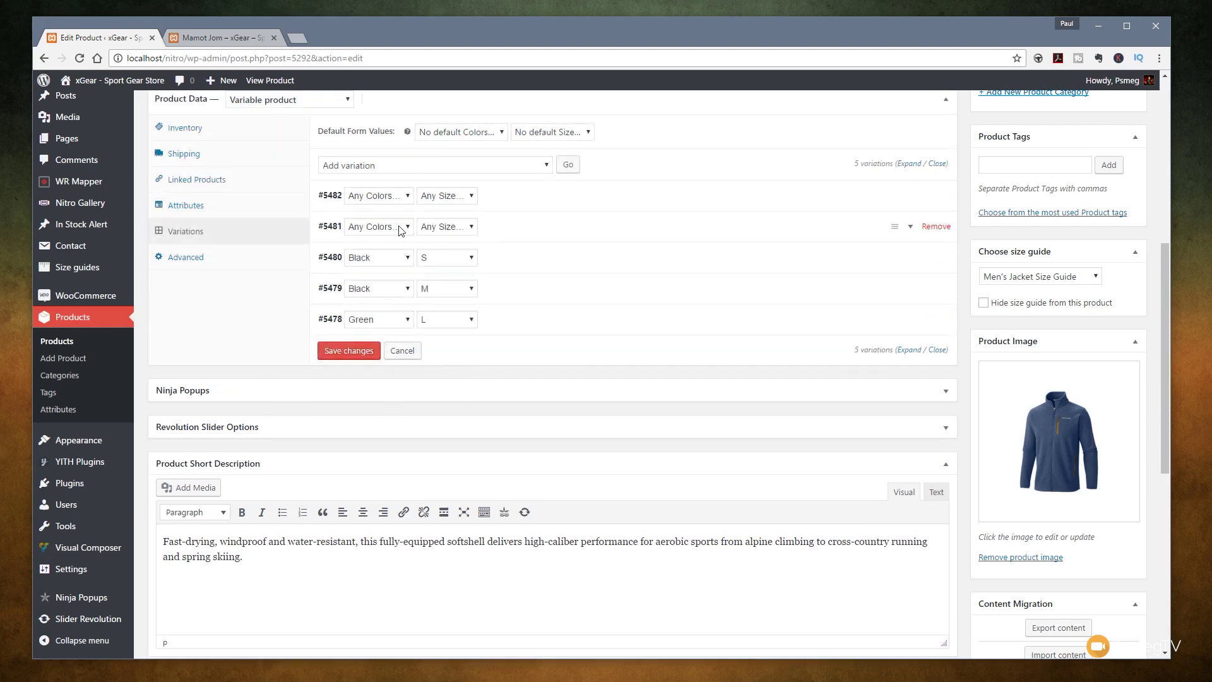
click(405, 319)
click(379, 345)
Set the fourth variation, #5481, to the color Orange and the size L.
click(408, 227)
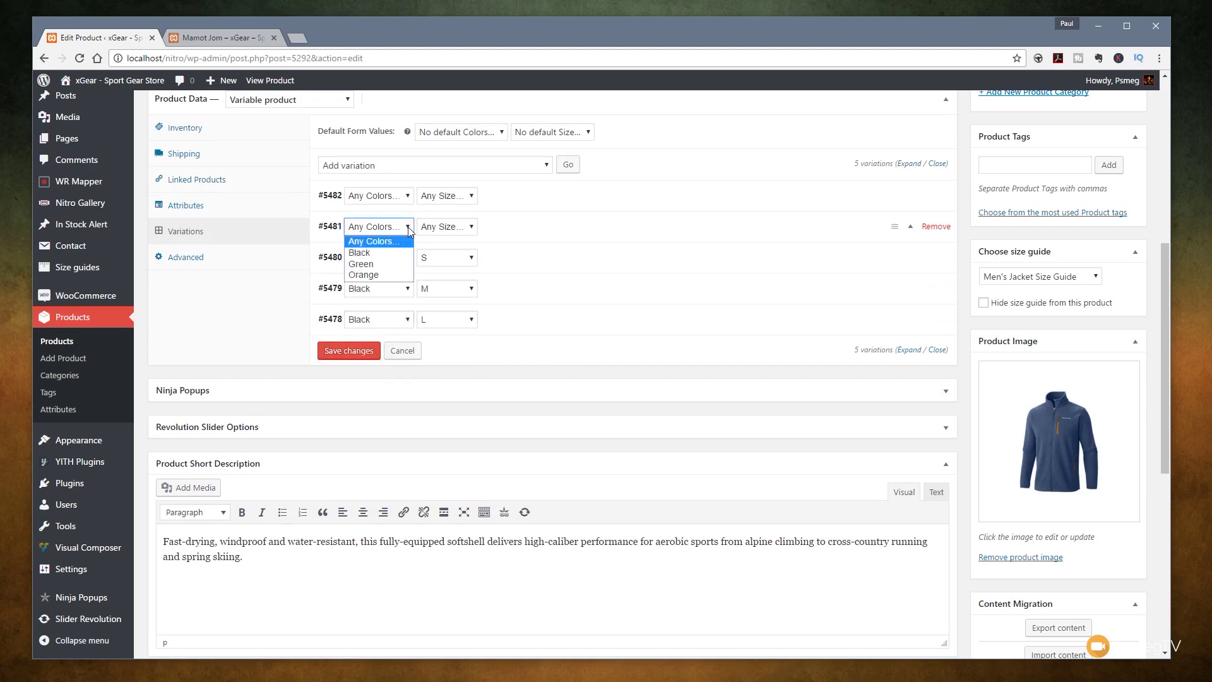
click(380, 275)
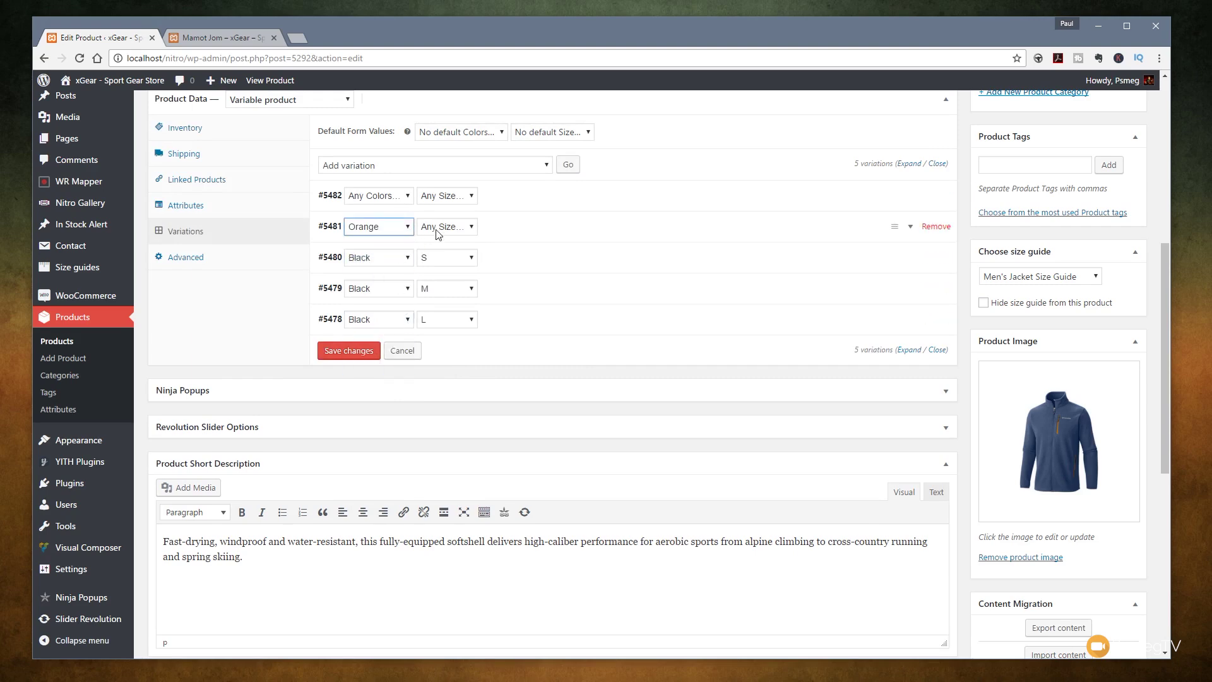
click(440, 227)
click(424, 252)
Set the newest variation, #5482, to the color Green and the size M, and save the variations.
click(379, 196)
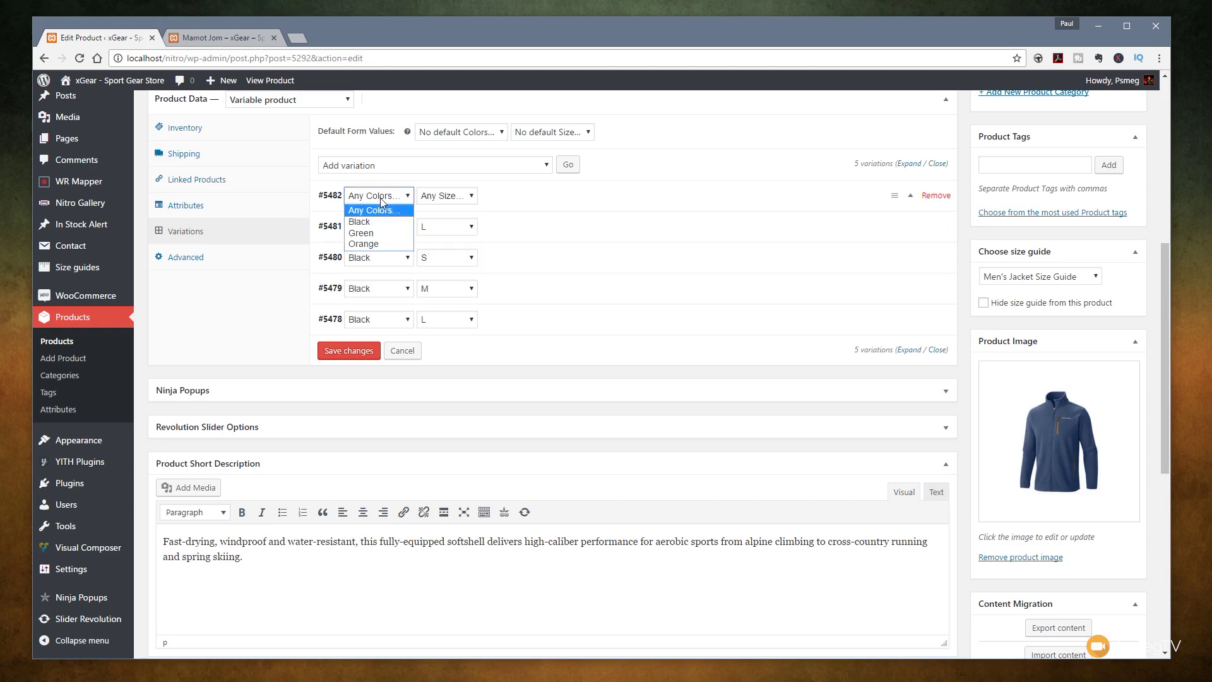
click(369, 230)
click(446, 196)
click(447, 232)
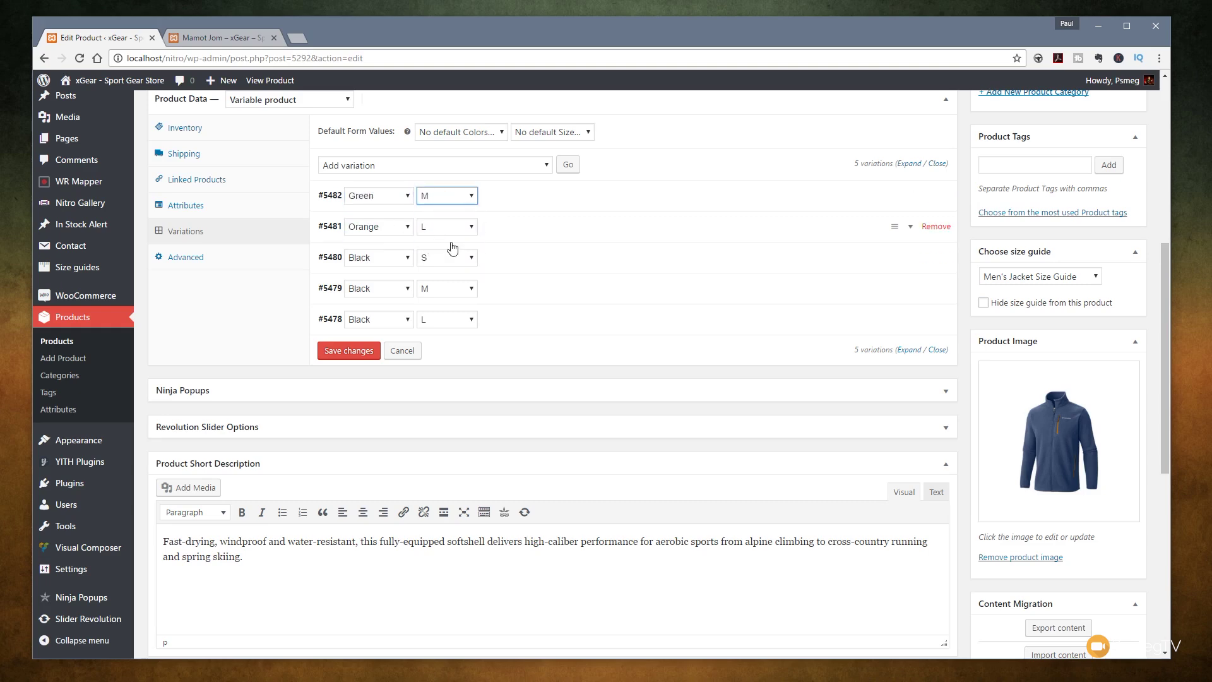
click(346, 351)
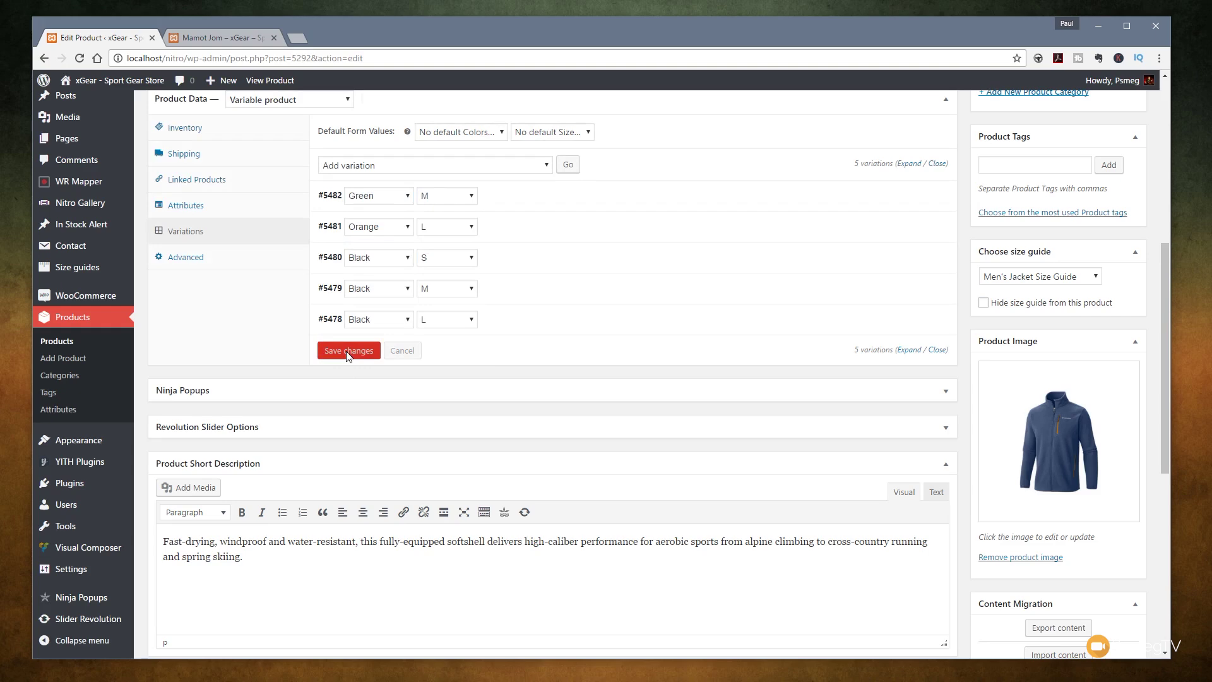
On the Mamot Jom store page, check the availability of the Green, M combination and clear the selection.
scroll(378, 181, up, 2)
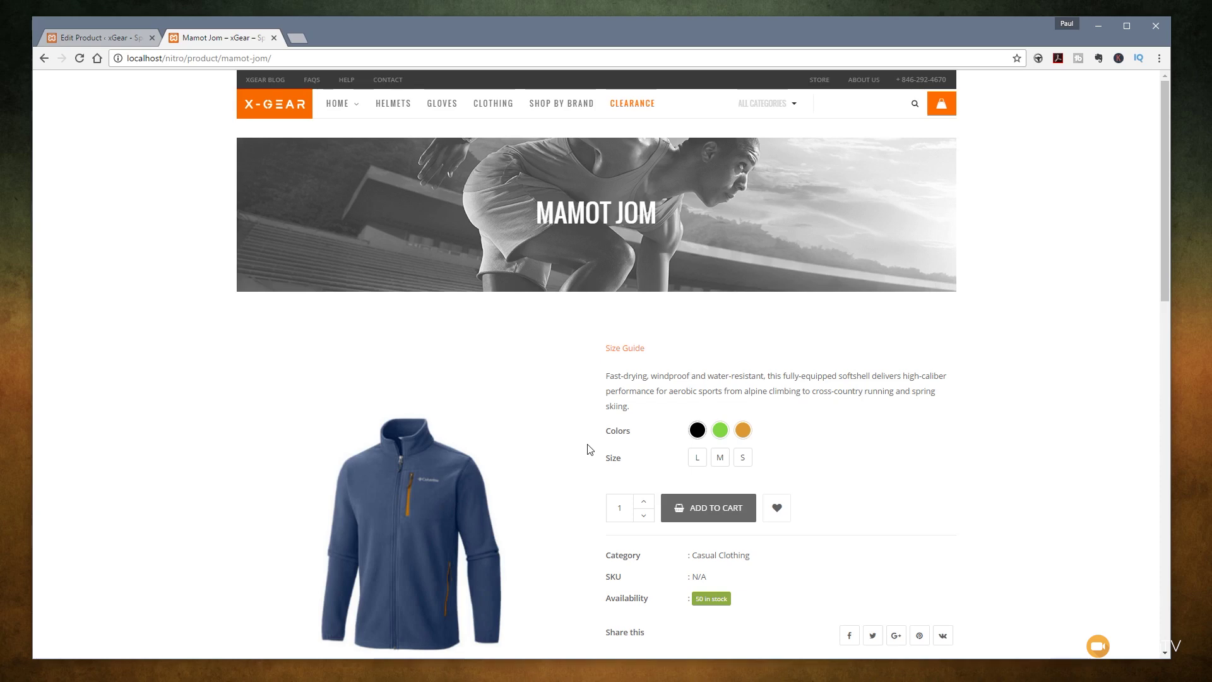
scroll(1053, 430, down, 2)
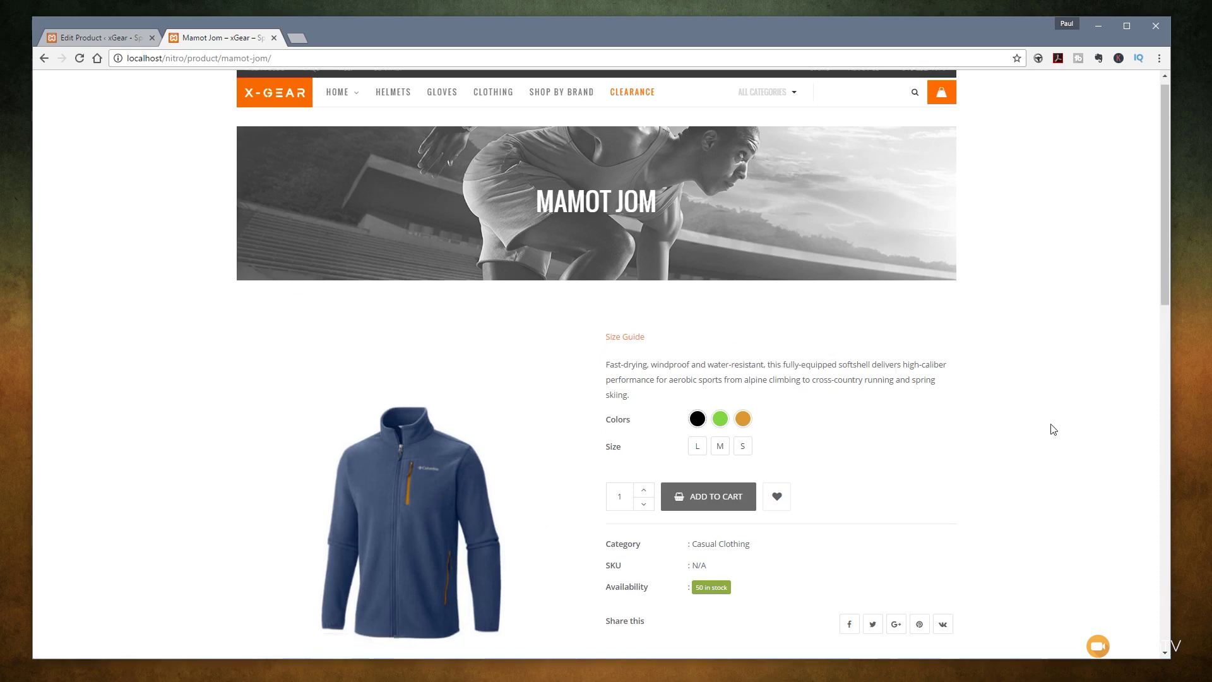
scroll(1053, 429, down, 3)
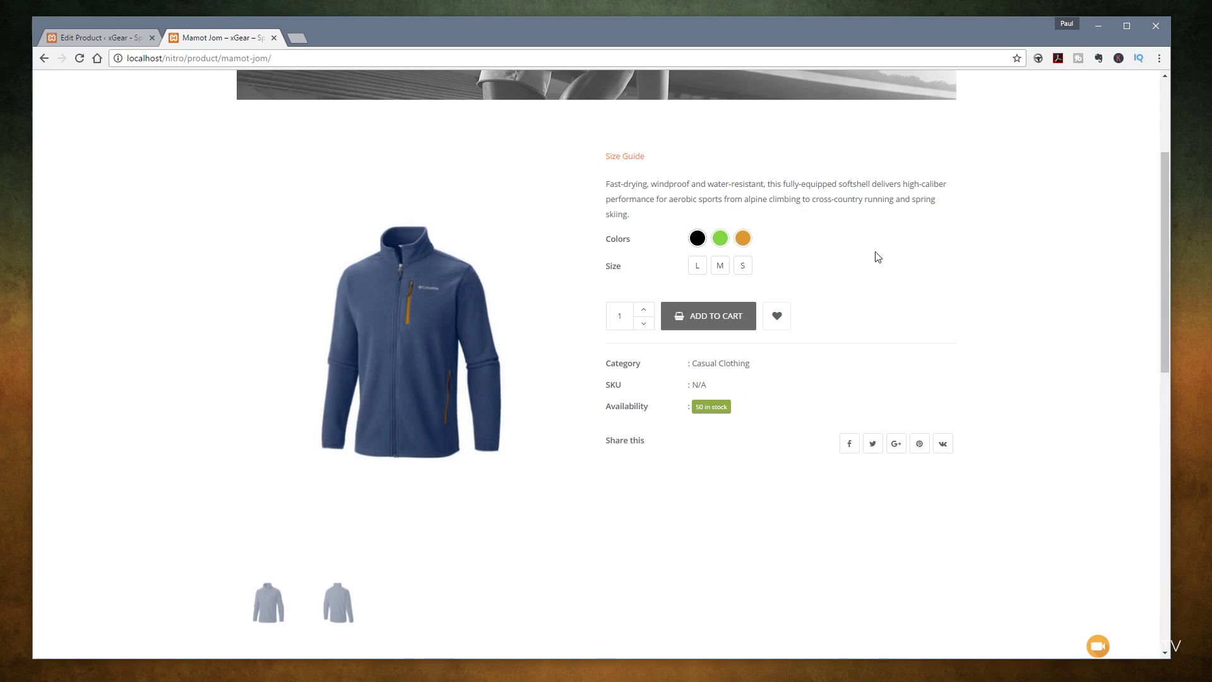
click(721, 238)
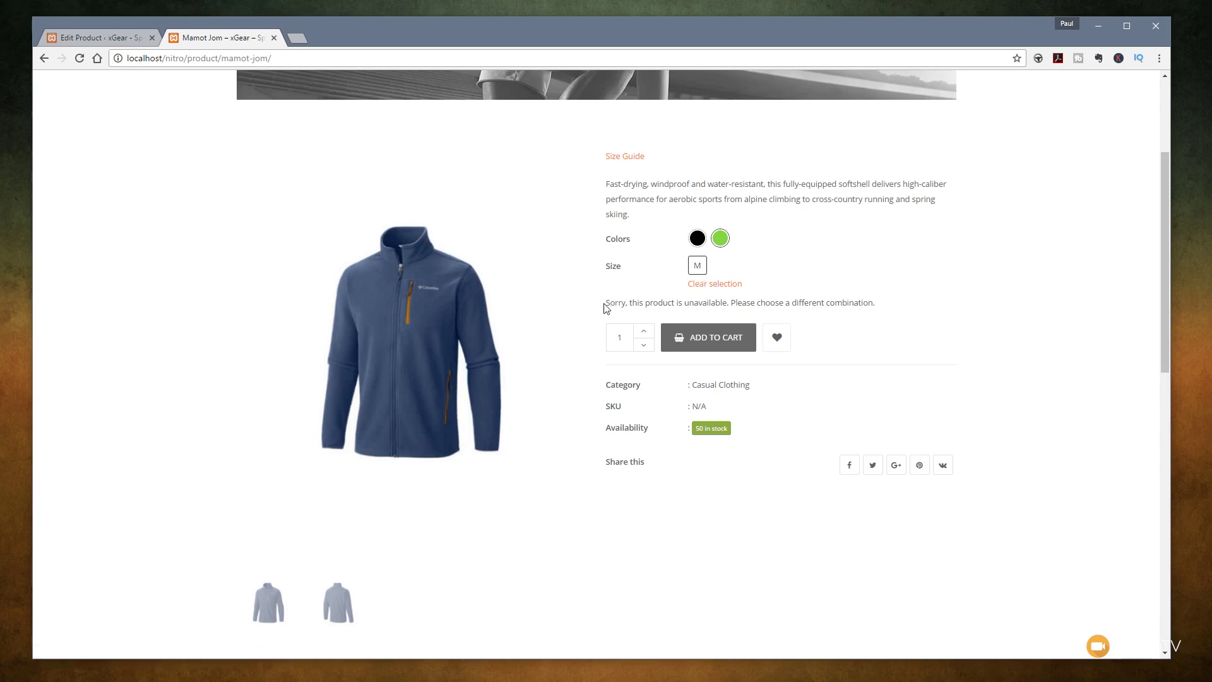
drag(605, 308, 871, 304)
click(879, 304)
click(714, 284)
Check the availability of the Black, M combination on the store page.
click(698, 240)
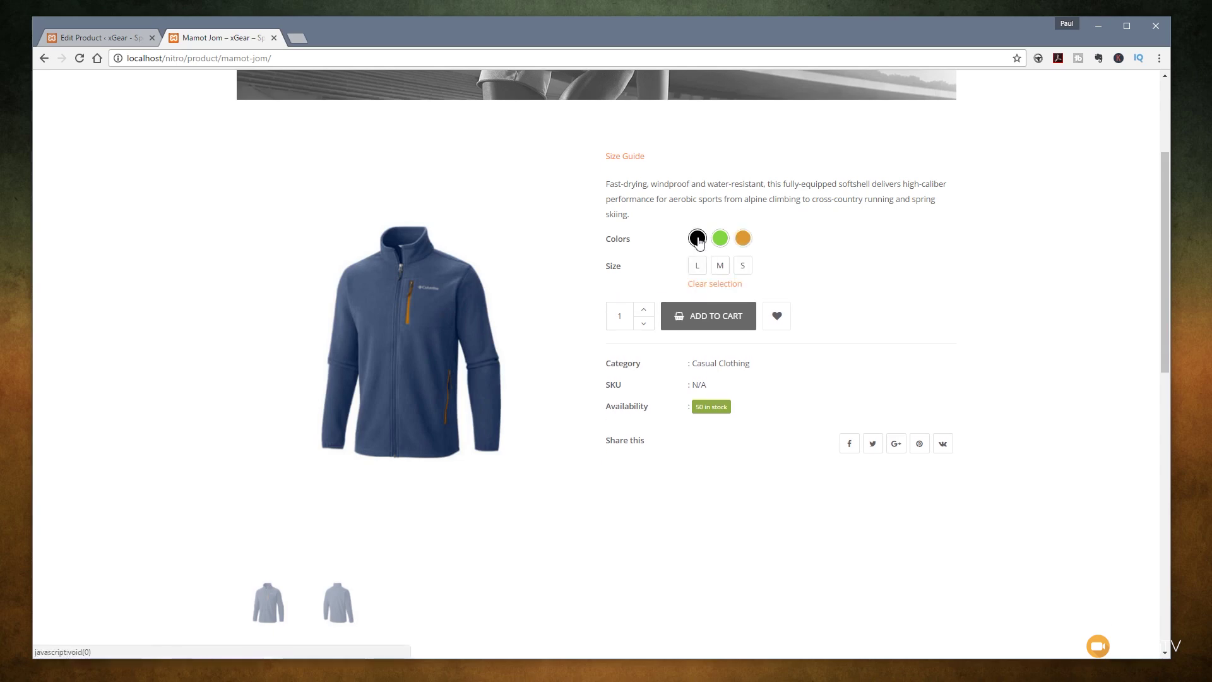
click(720, 268)
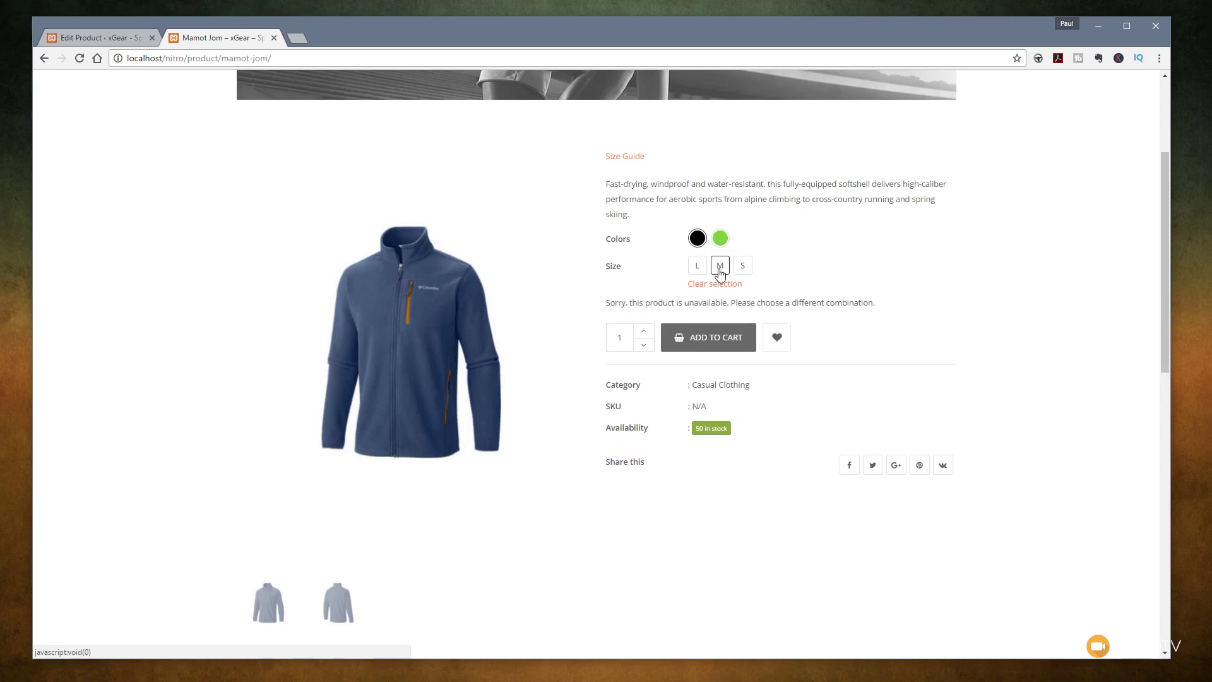
drag(610, 303, 849, 305)
click(893, 302)
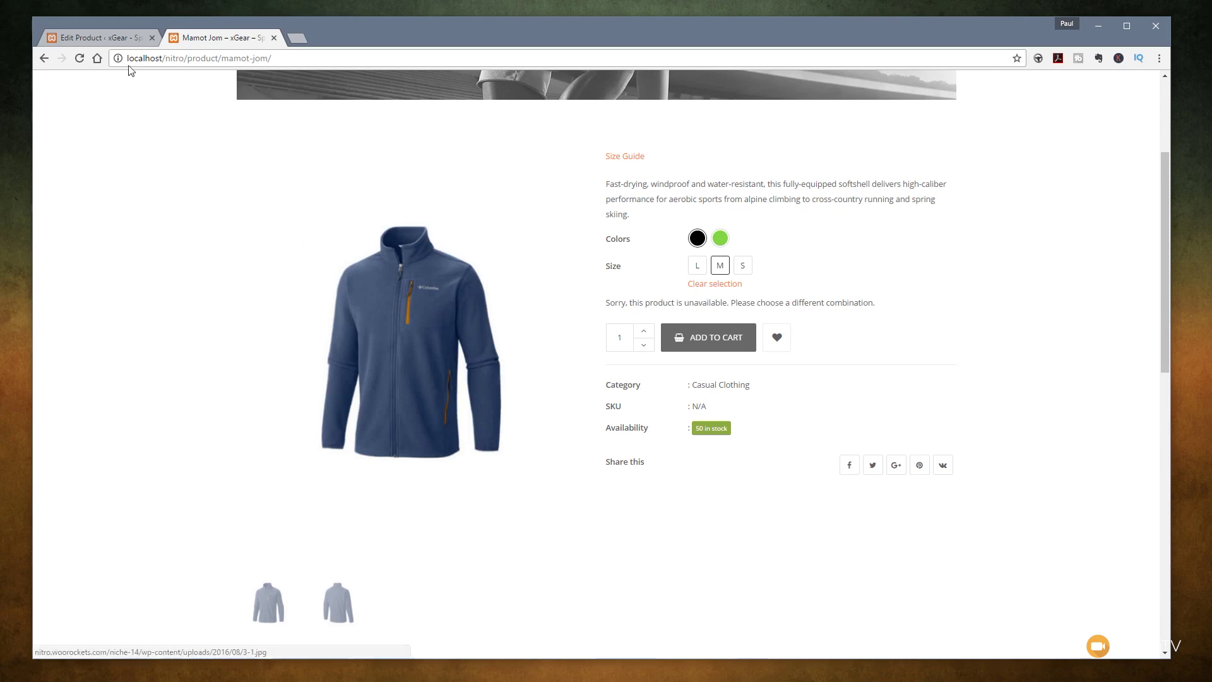
Return to the product editor and enable stock management at product level in the inventory settings.
click(120, 37)
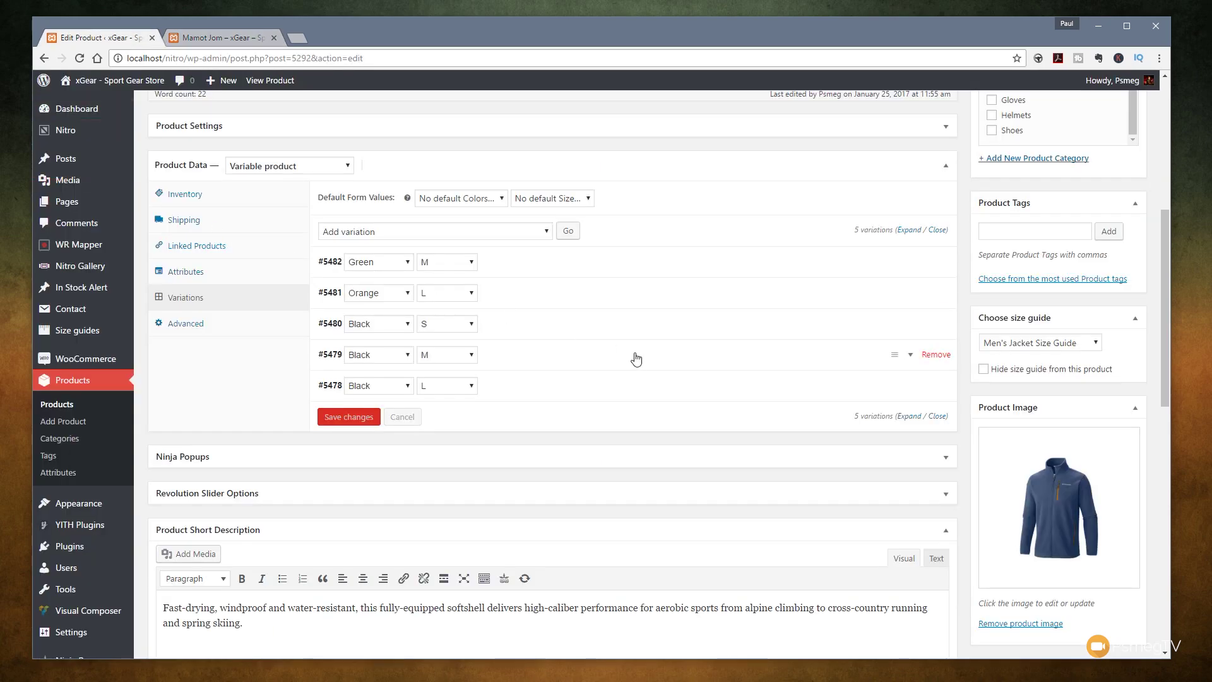
scroll(637, 359, up, 3)
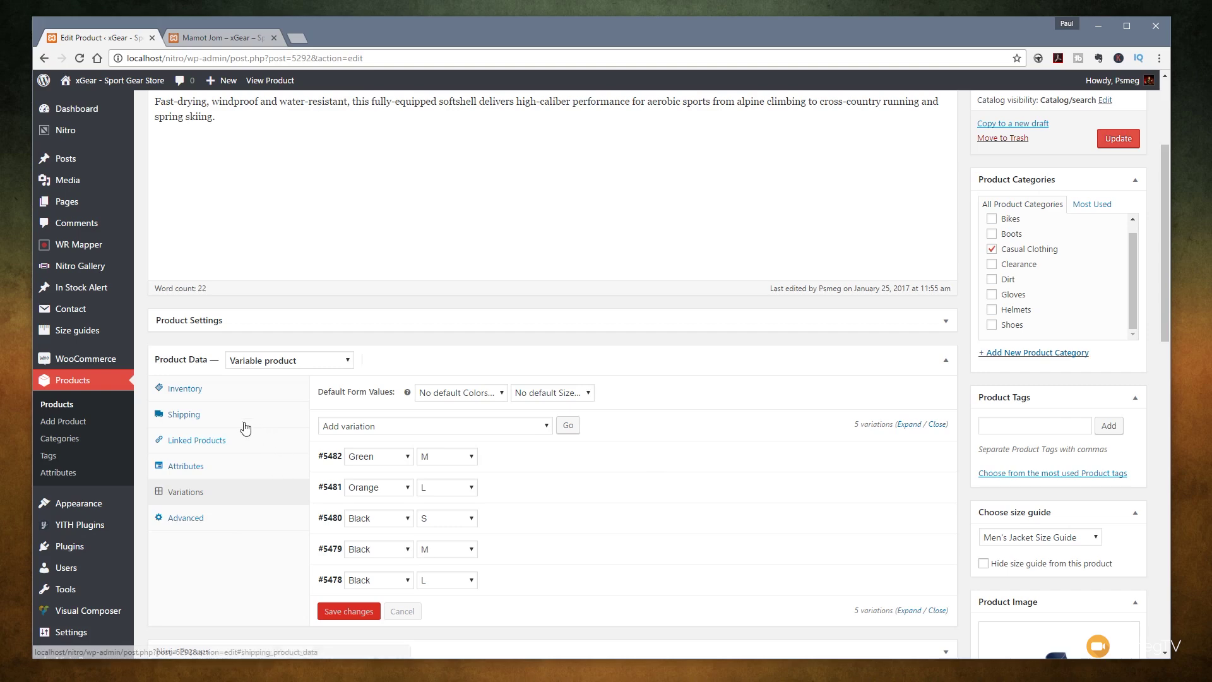
click(226, 401)
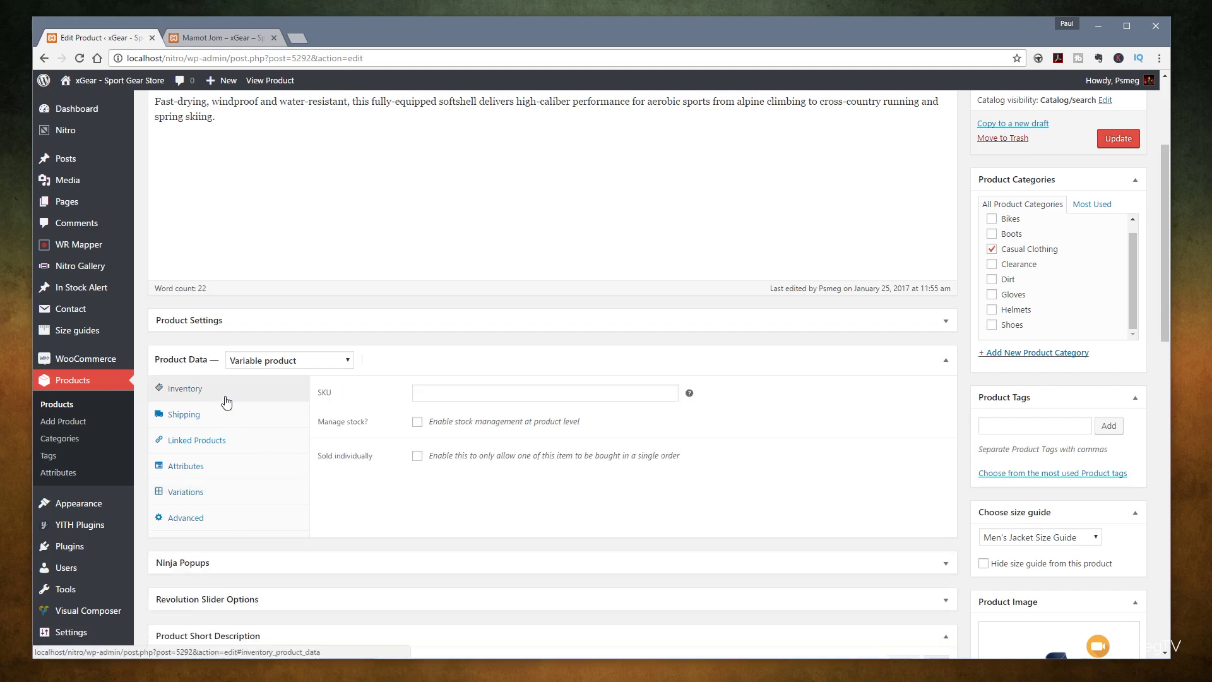
click(417, 423)
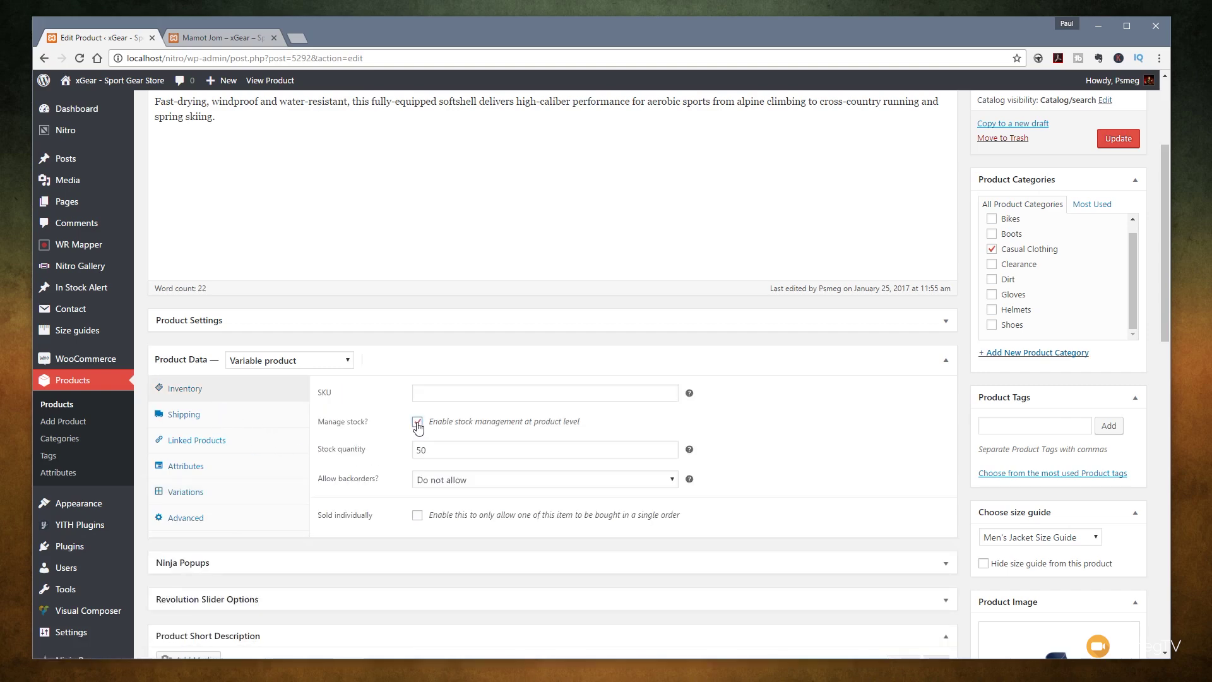
double_click(446, 450)
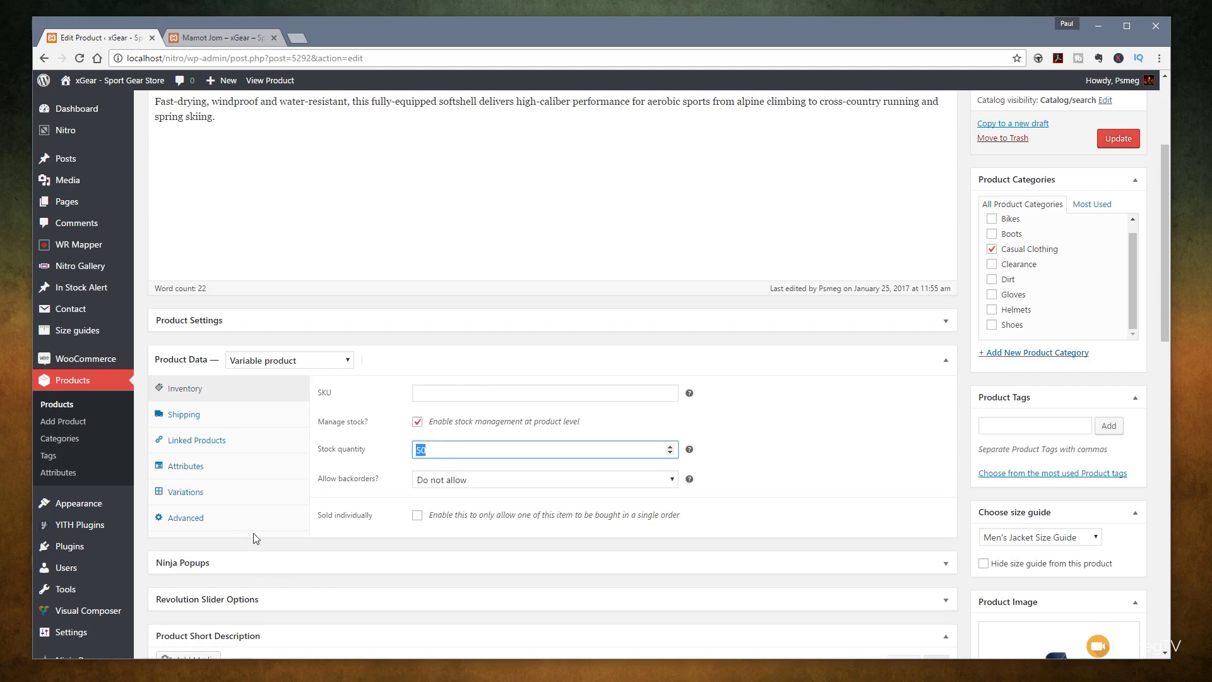
Enable stock management for the Green, M variation and set its stock quantity to 10 and regular price to £19.99.
click(215, 493)
scroll(271, 522, down, 3)
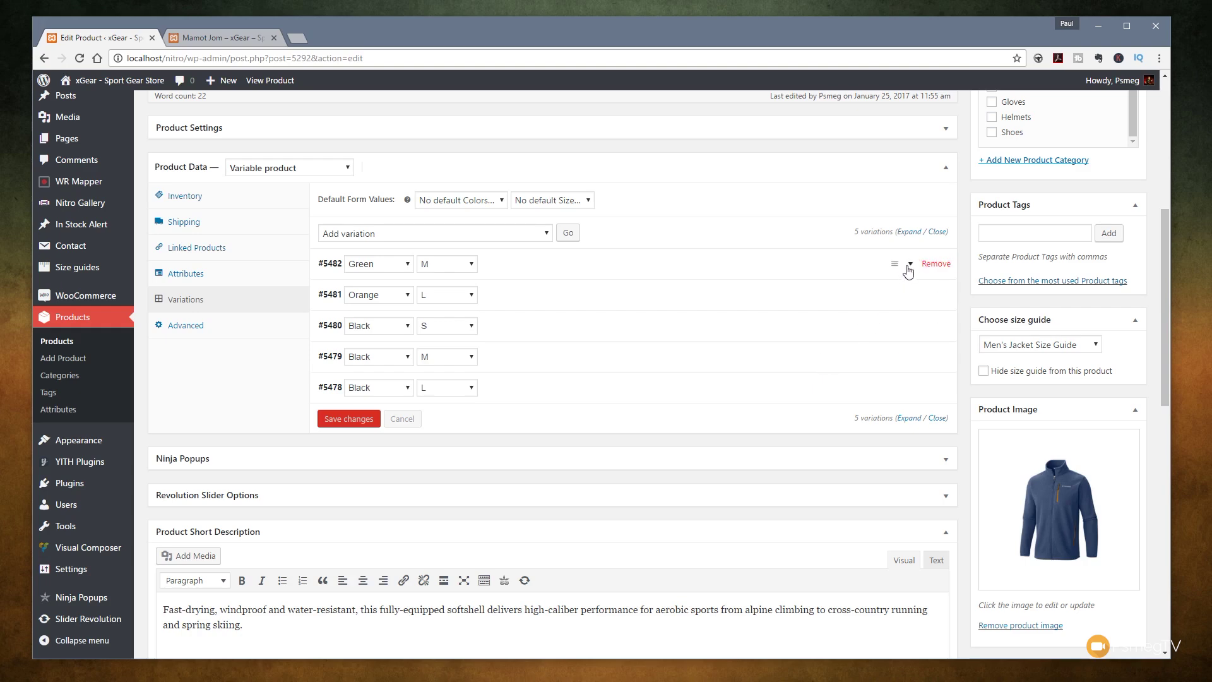
click(910, 265)
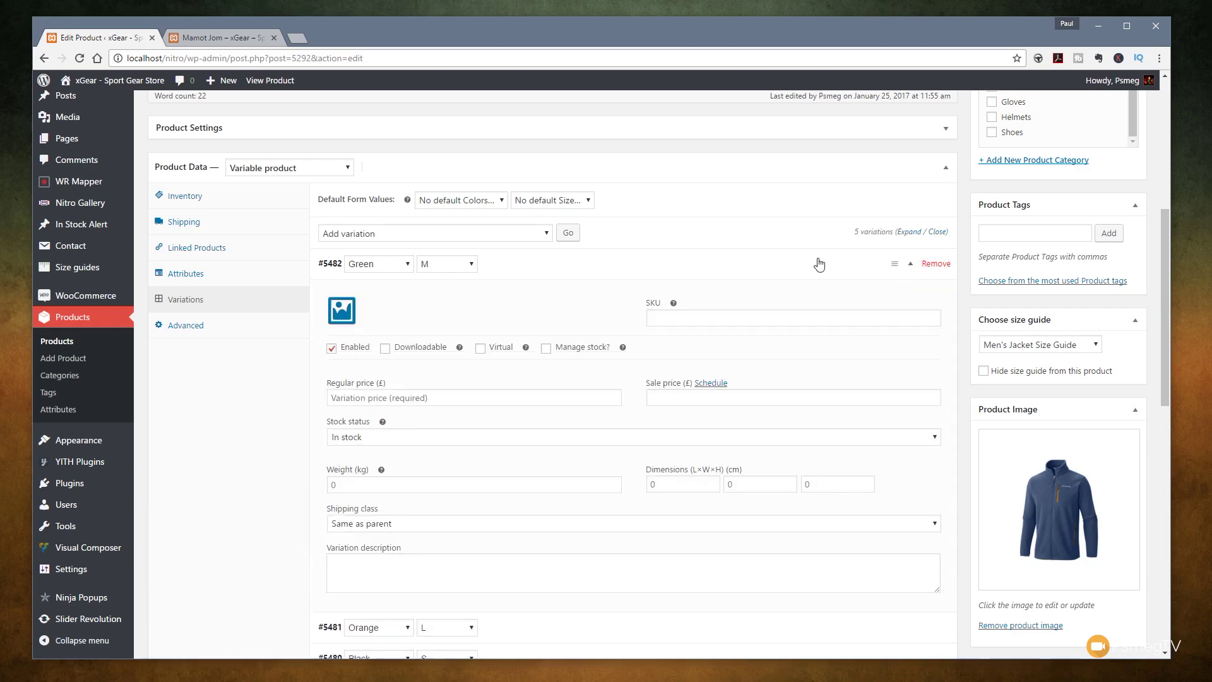
scroll(276, 450, down, 2)
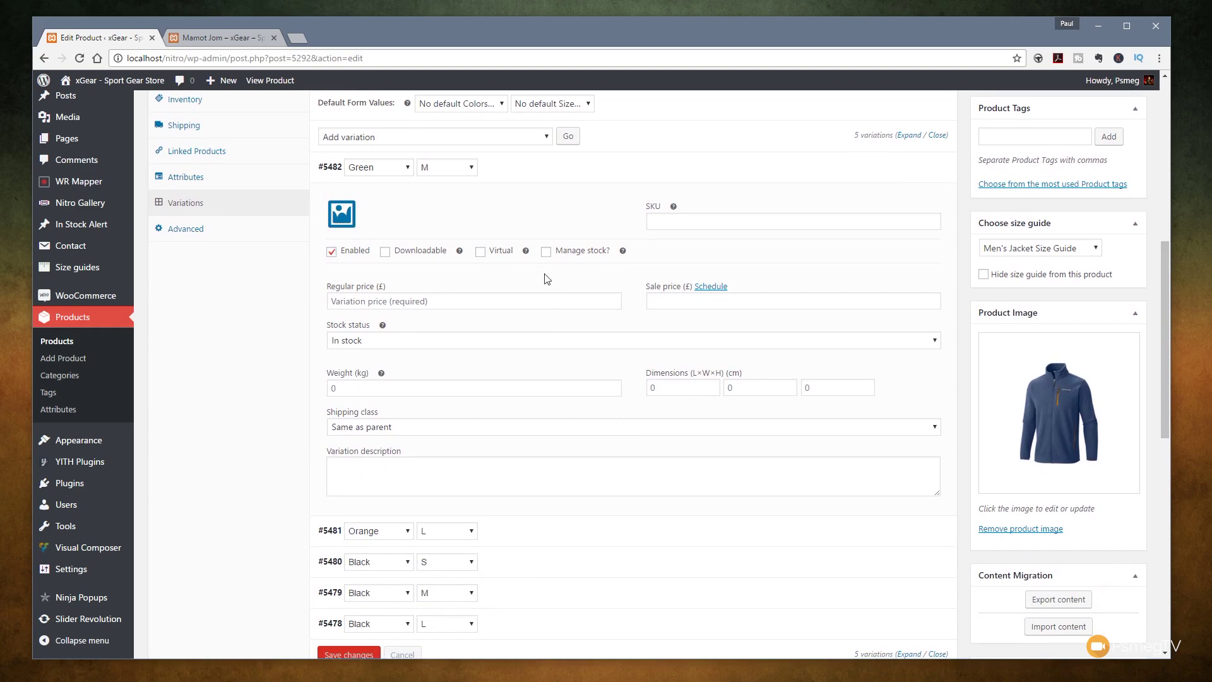
click(546, 254)
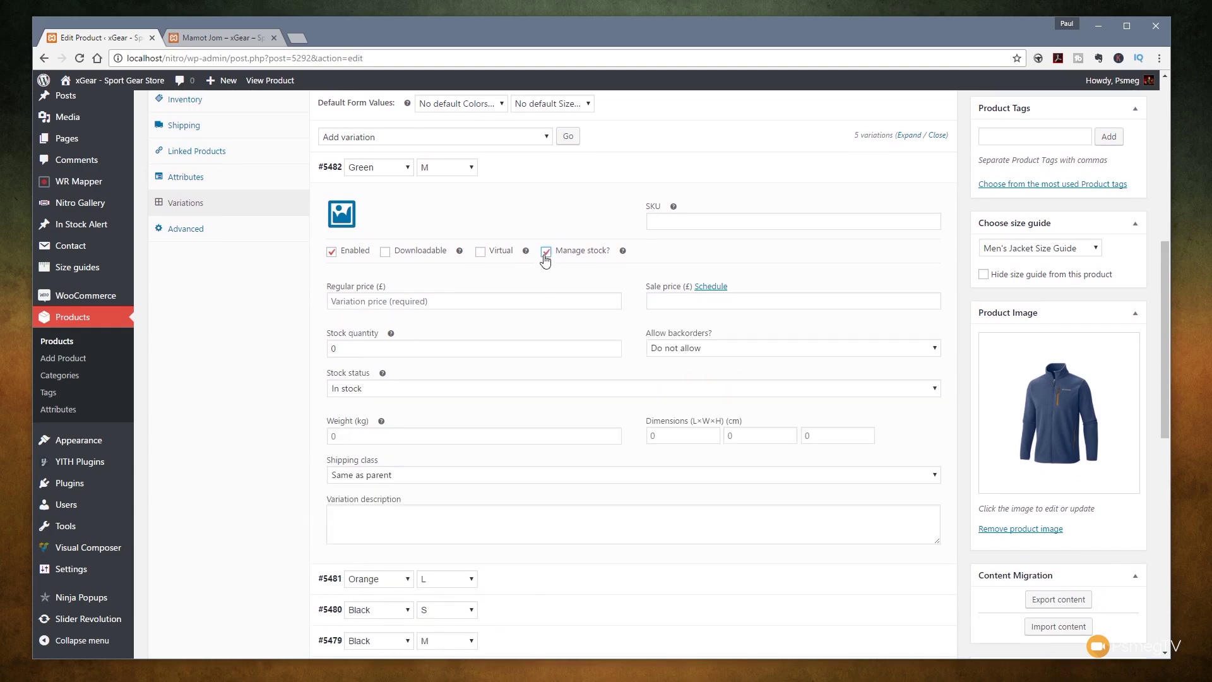
drag(359, 346, 320, 350)
text(10)
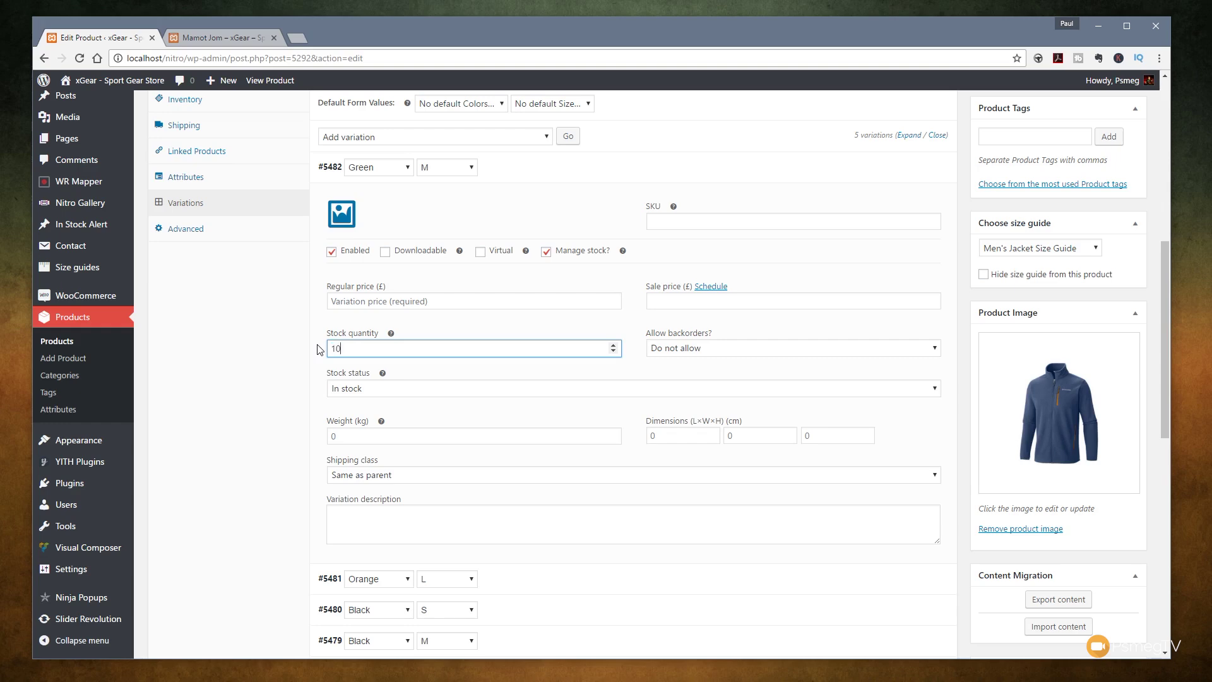
click(365, 298)
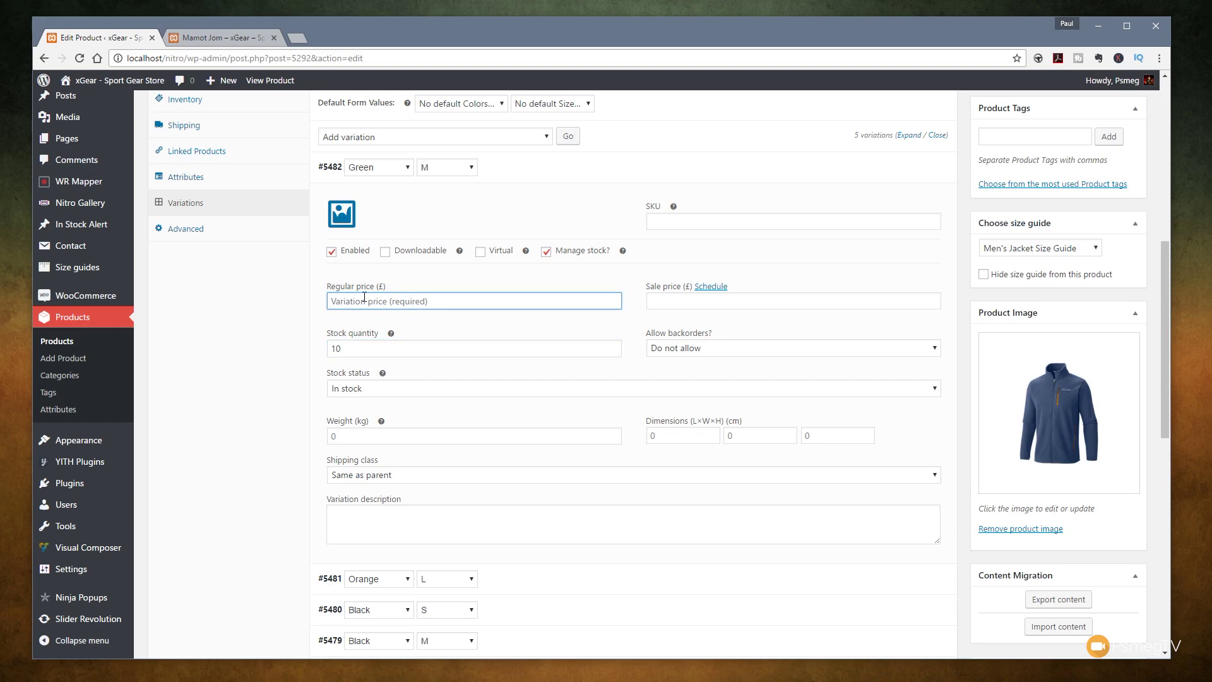
text(19.99)
click(243, 412)
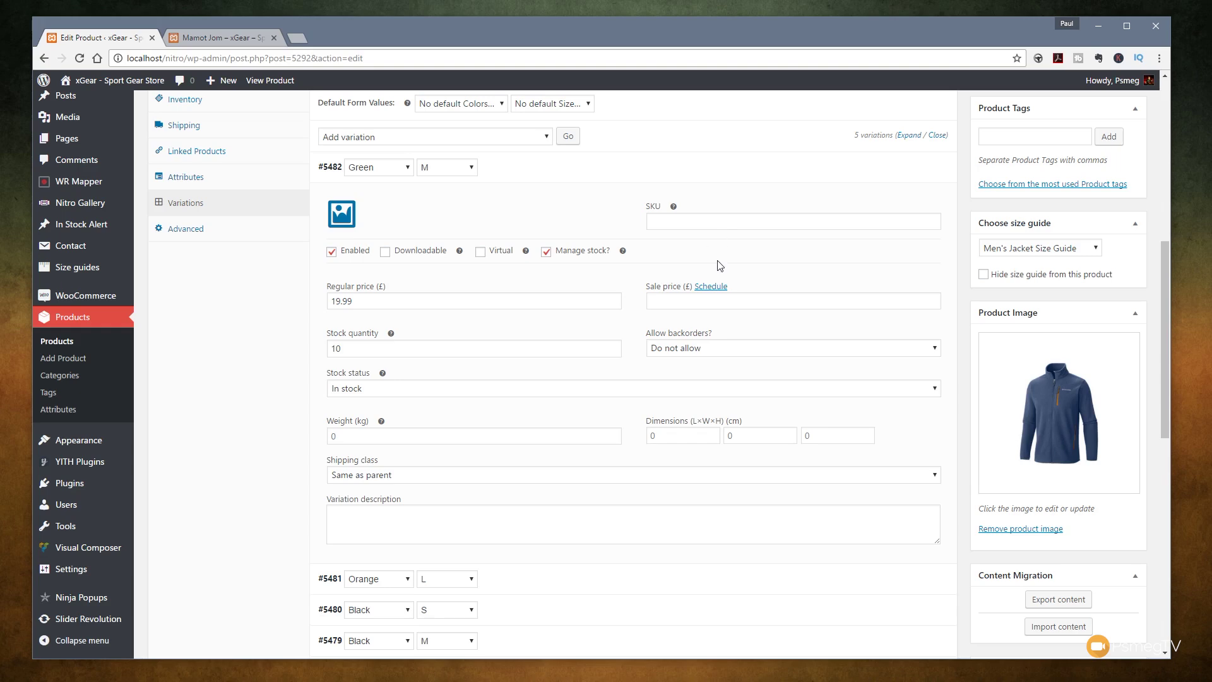
Enable stock management for the Orange, L variation with stock quantity 10, regular price £19.99 and sale price £15.99.
scroll(720, 265, down, 5)
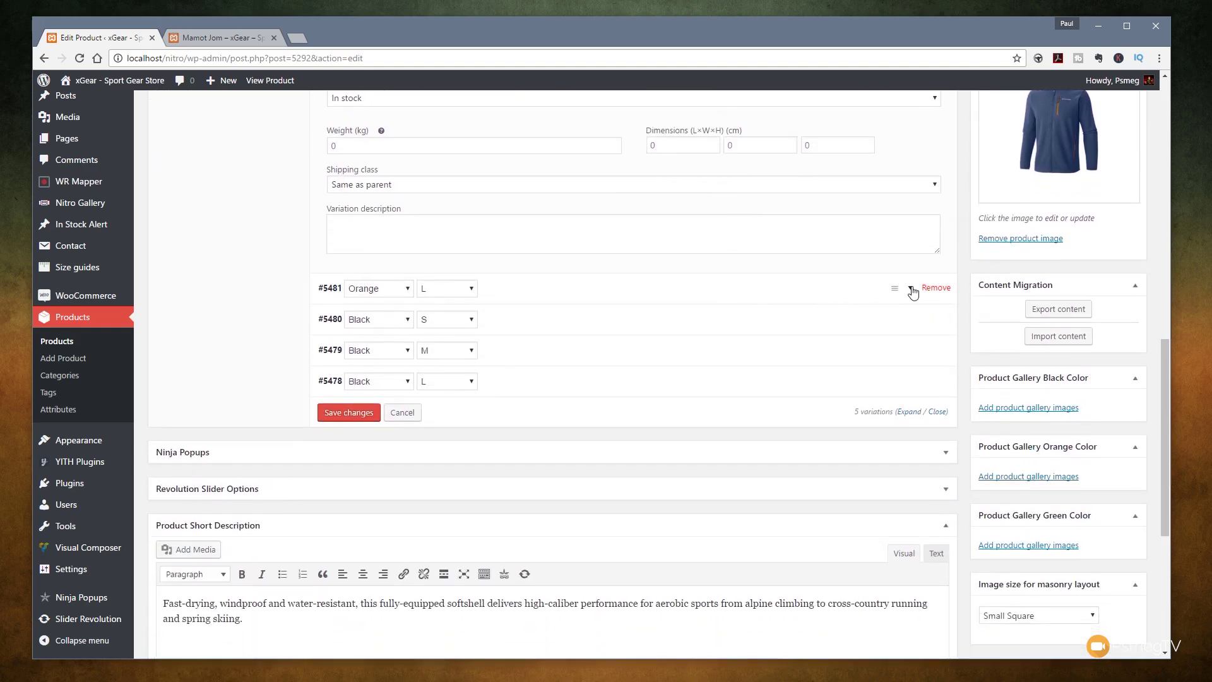
click(912, 289)
click(546, 373)
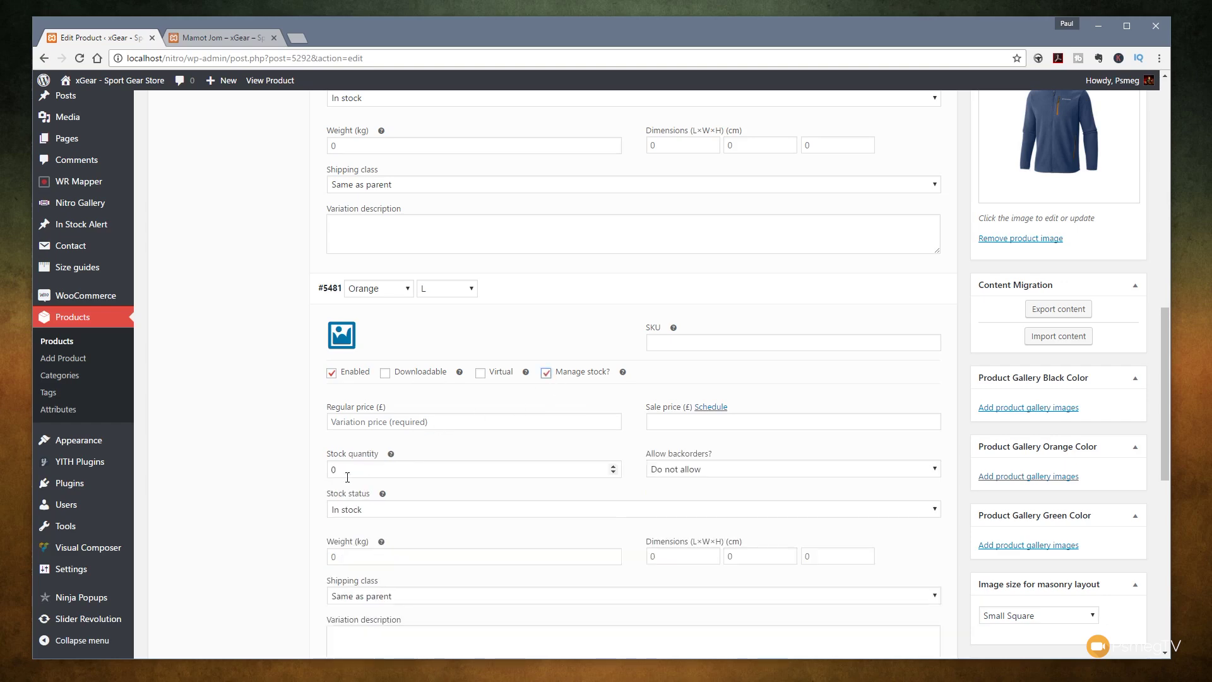
double_click(348, 477)
text(10)
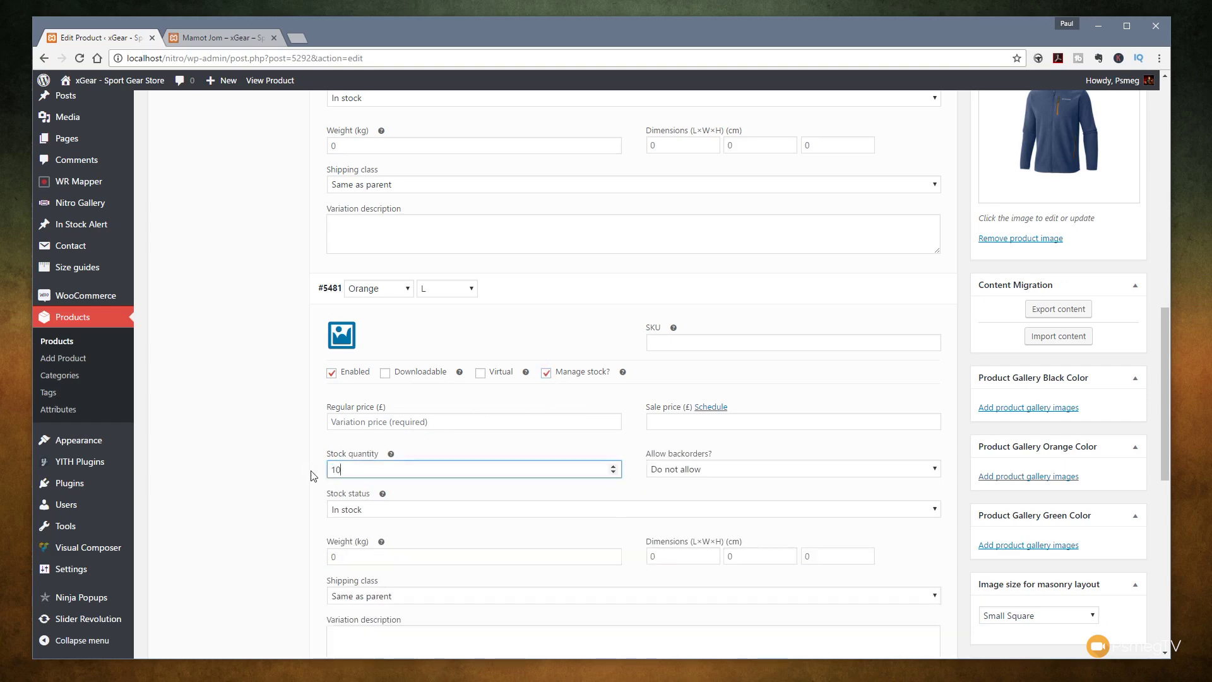
click(360, 425)
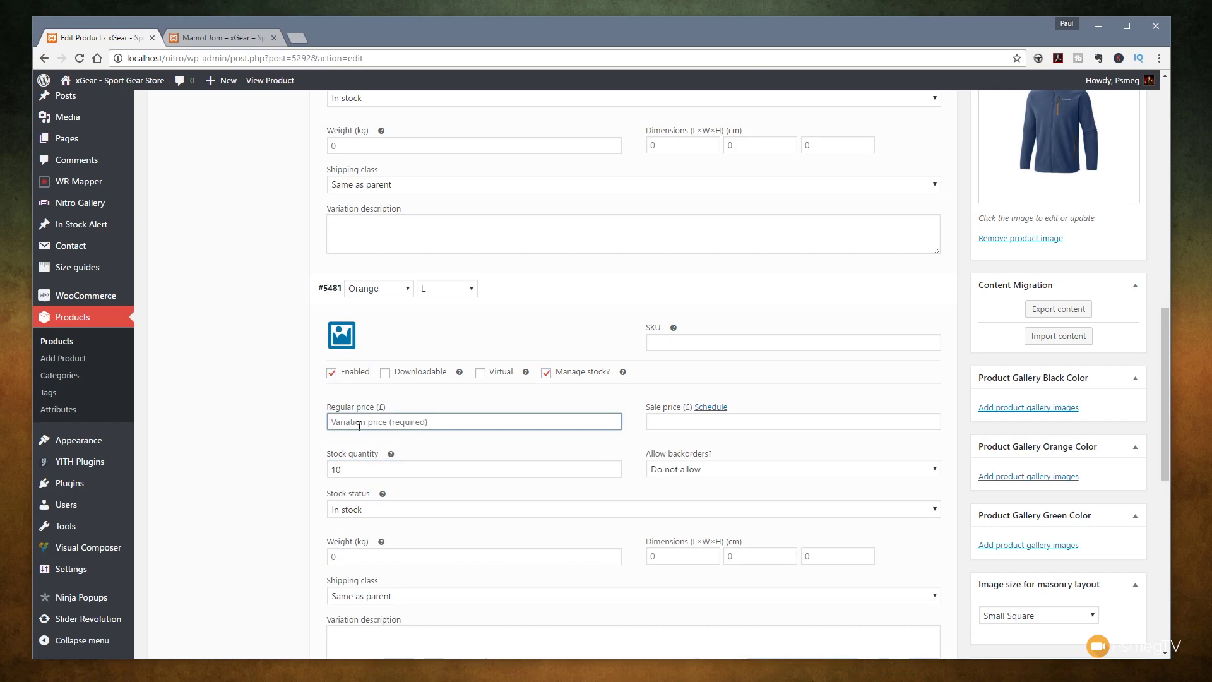
text(19.99)
click(653, 421)
text(1)
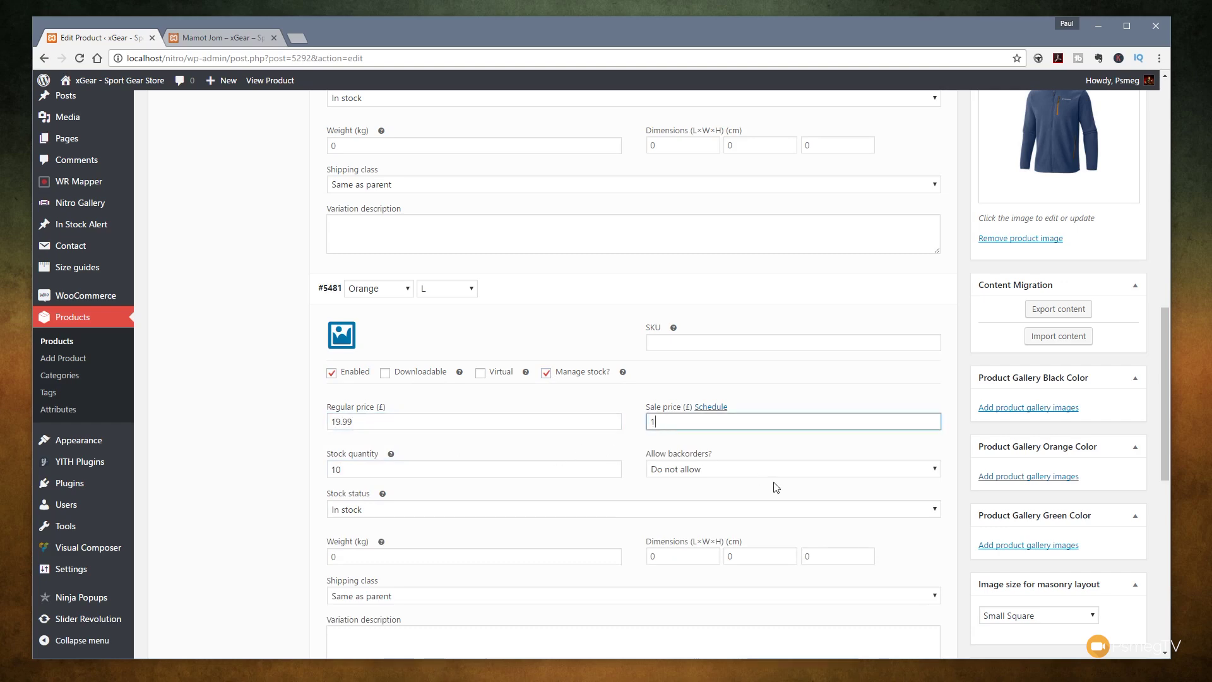
text(5.99)
click(275, 459)
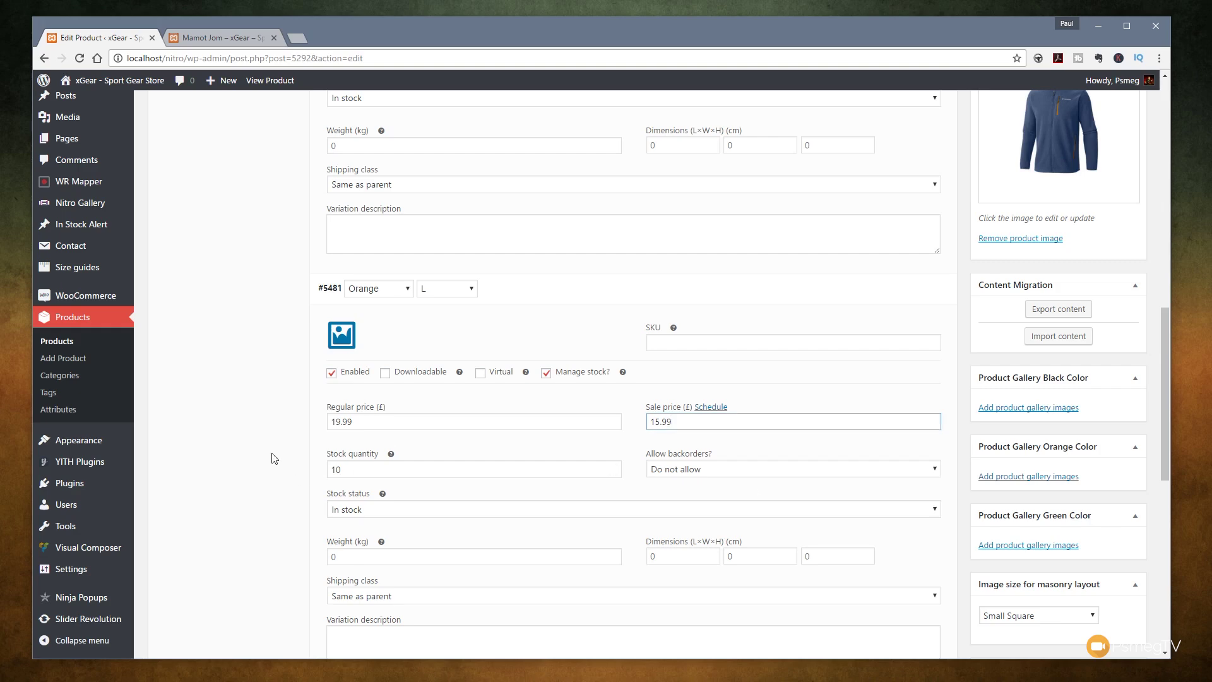
Enable stock management for the Black, S variation and set its regular price to £19.99.
scroll(266, 512, down, 6)
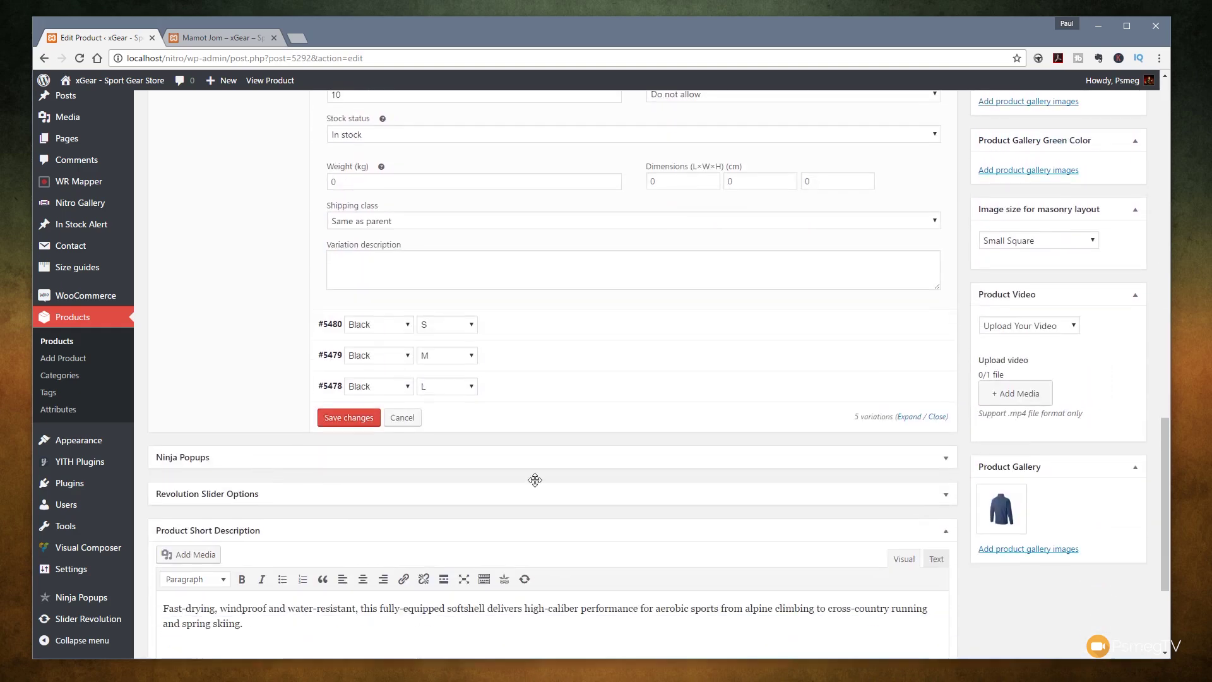
click(927, 315)
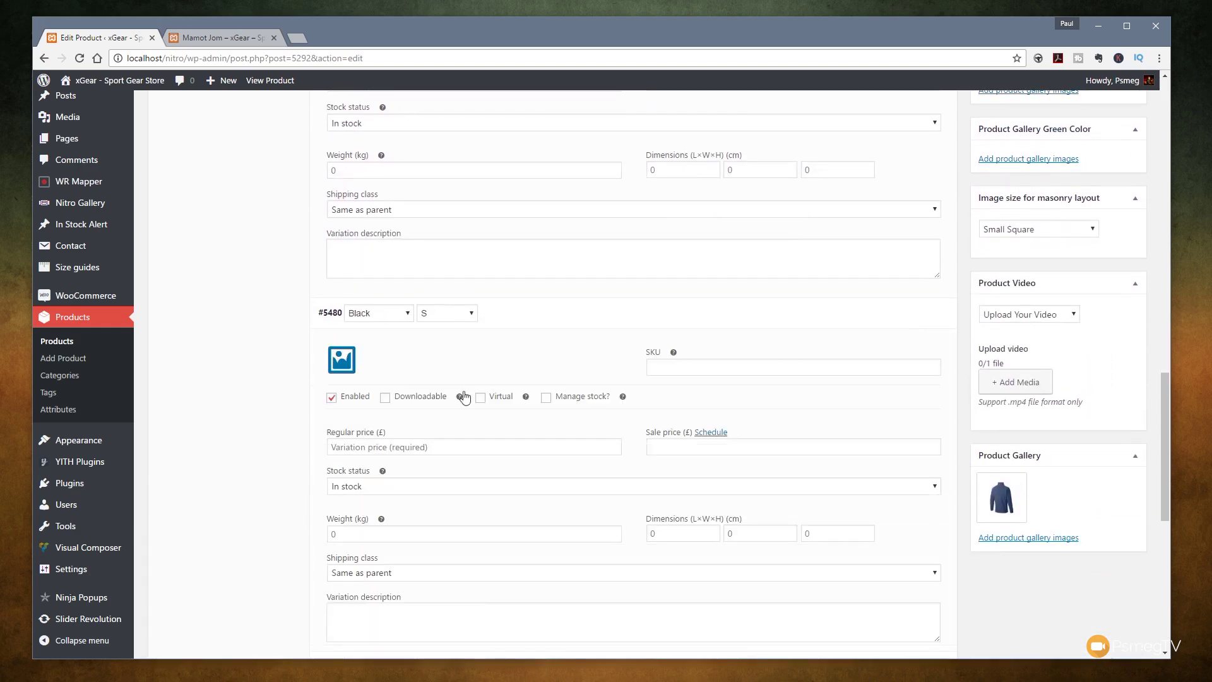
click(546, 397)
click(422, 449)
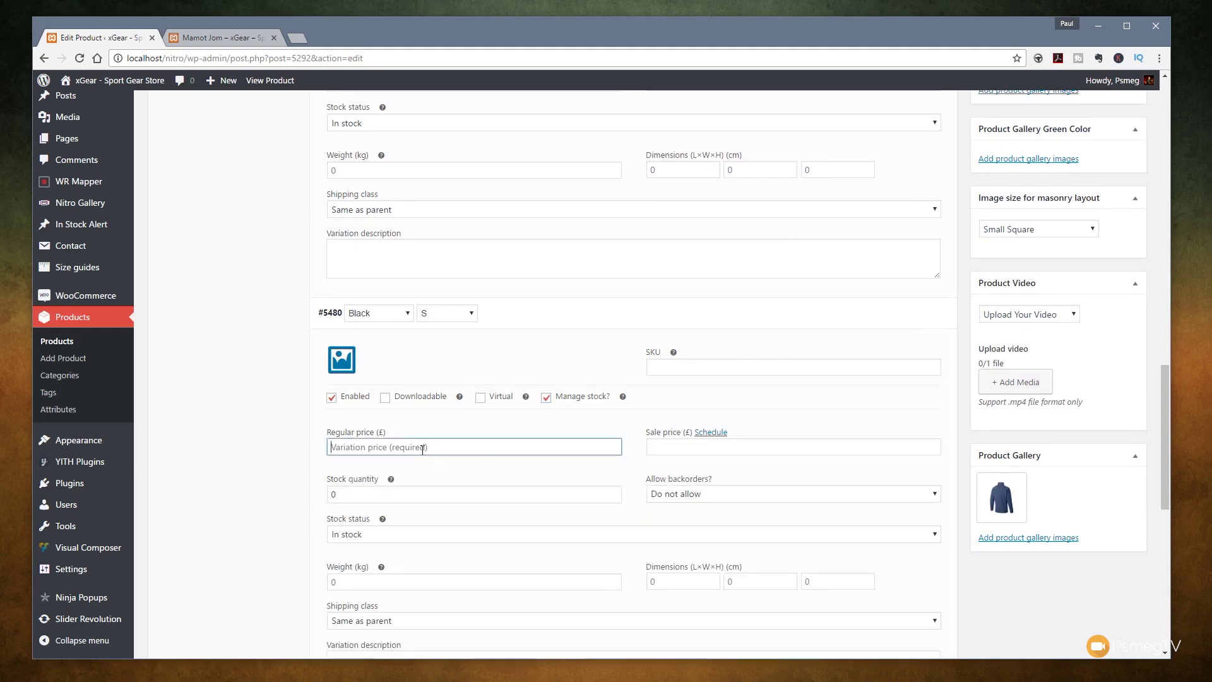
text(19.99)
Save the variation changes and update the Mamot Jom product.
scroll(192, 268, down, 7)
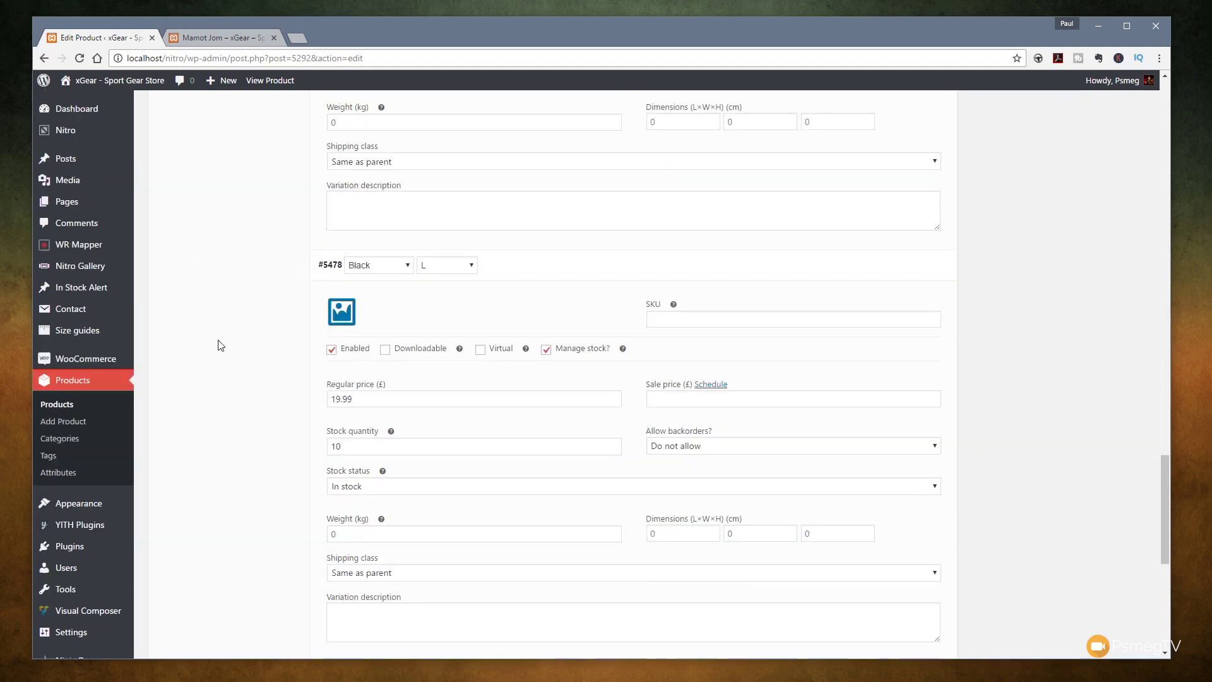
scroll(202, 385, down, 6)
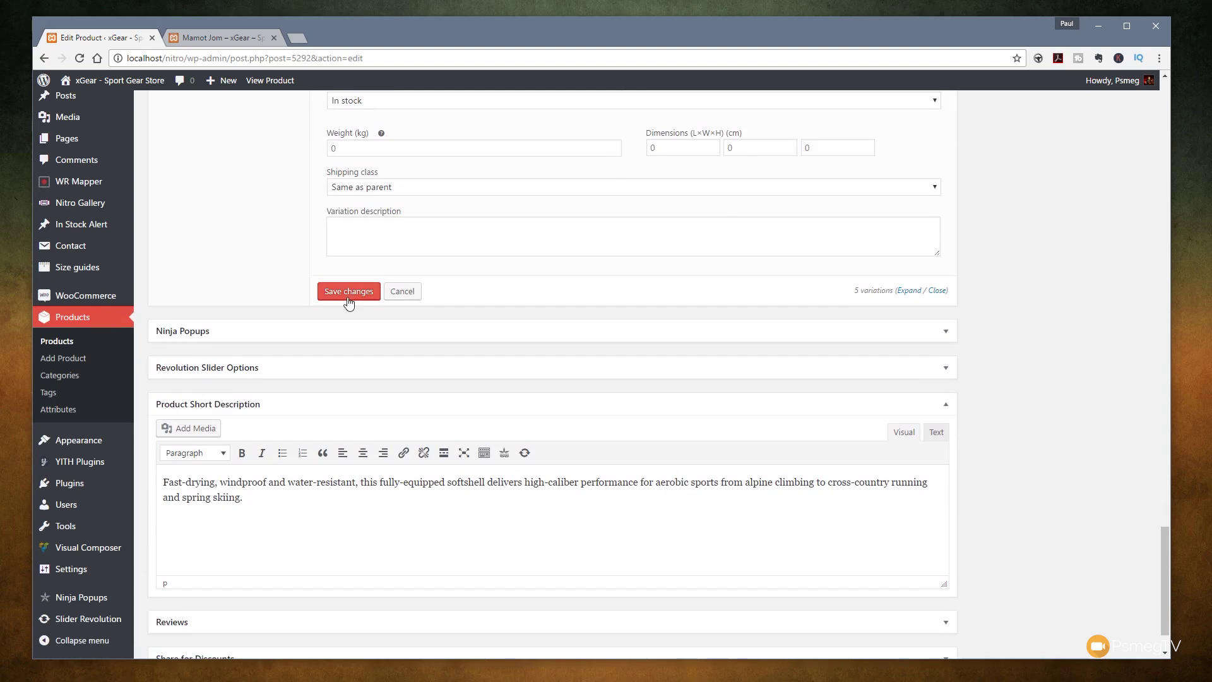
click(347, 294)
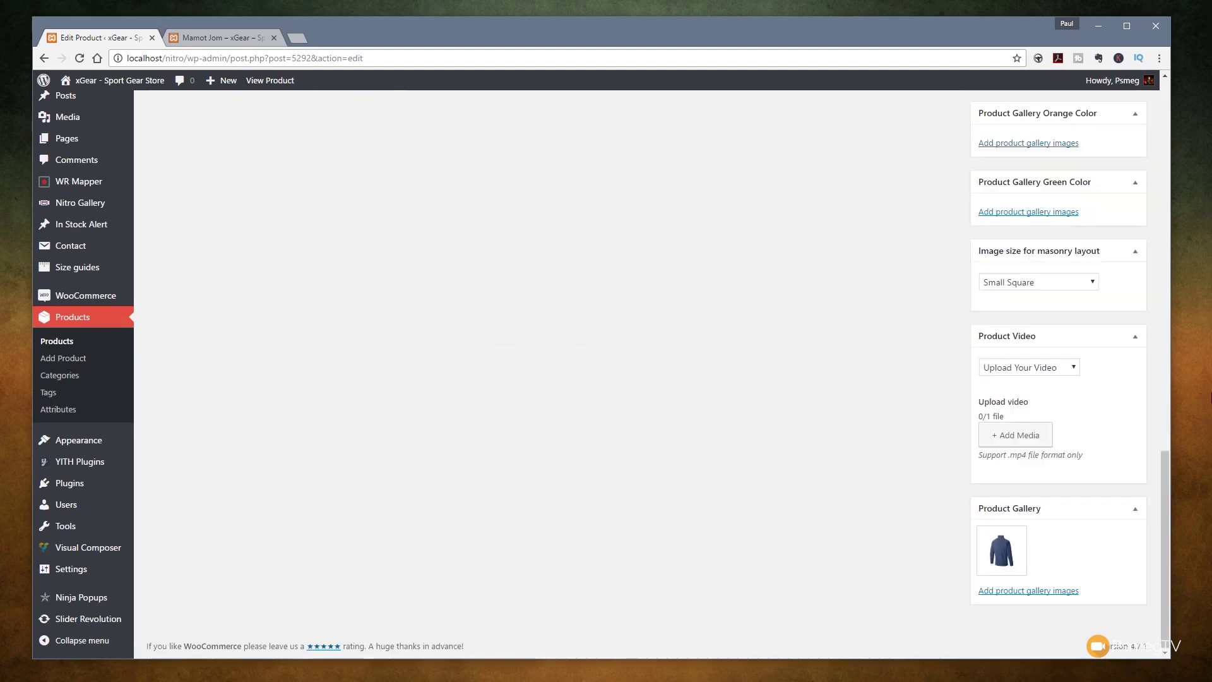
scroll(944, 423, up, 15)
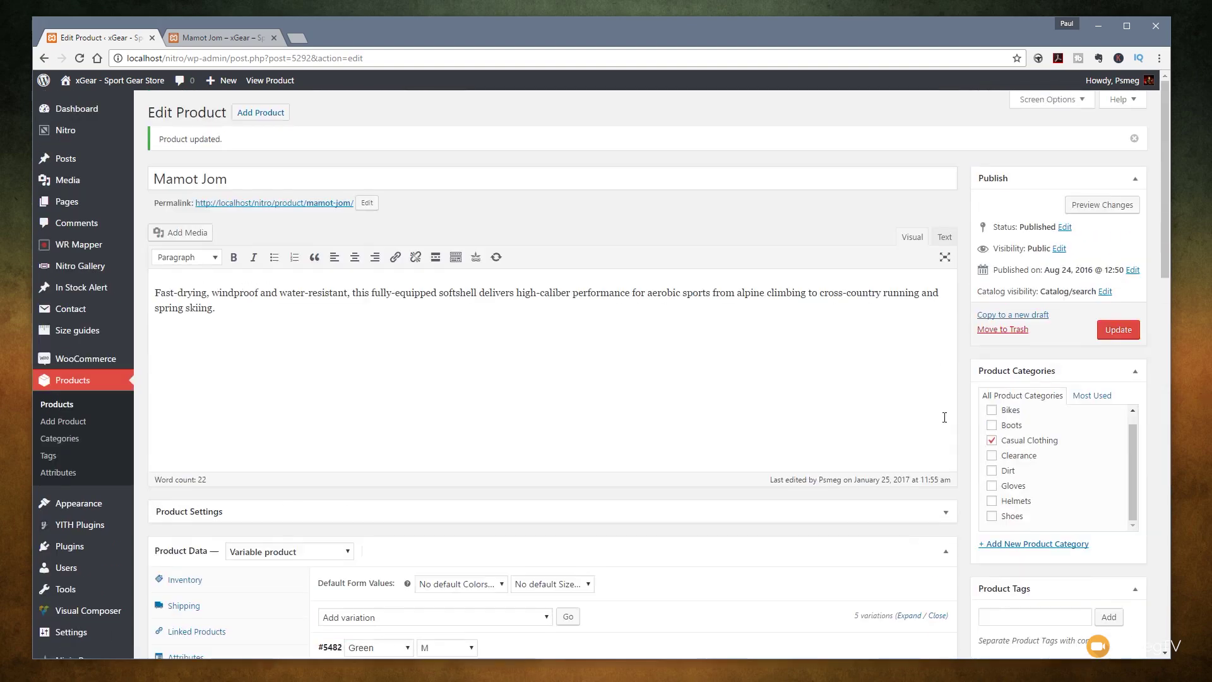
click(1114, 330)
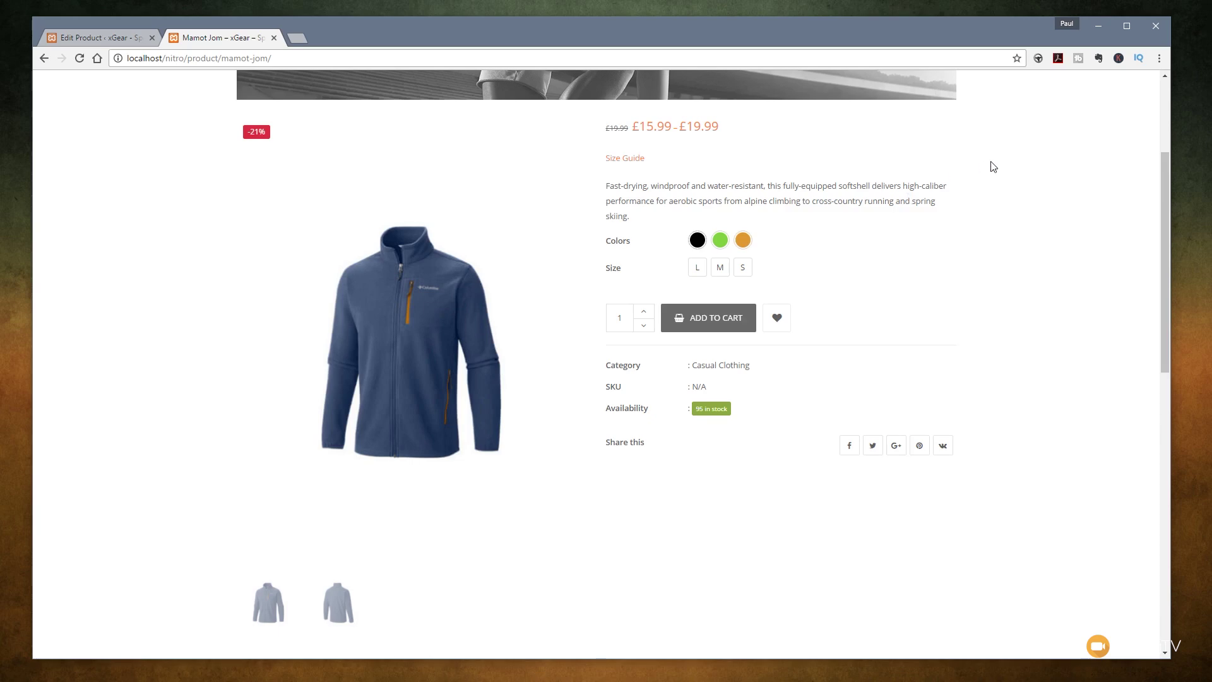
Check price and stock for Black, M, for Green, M and for Orange on the store page, and return to the product editor.
click(694, 245)
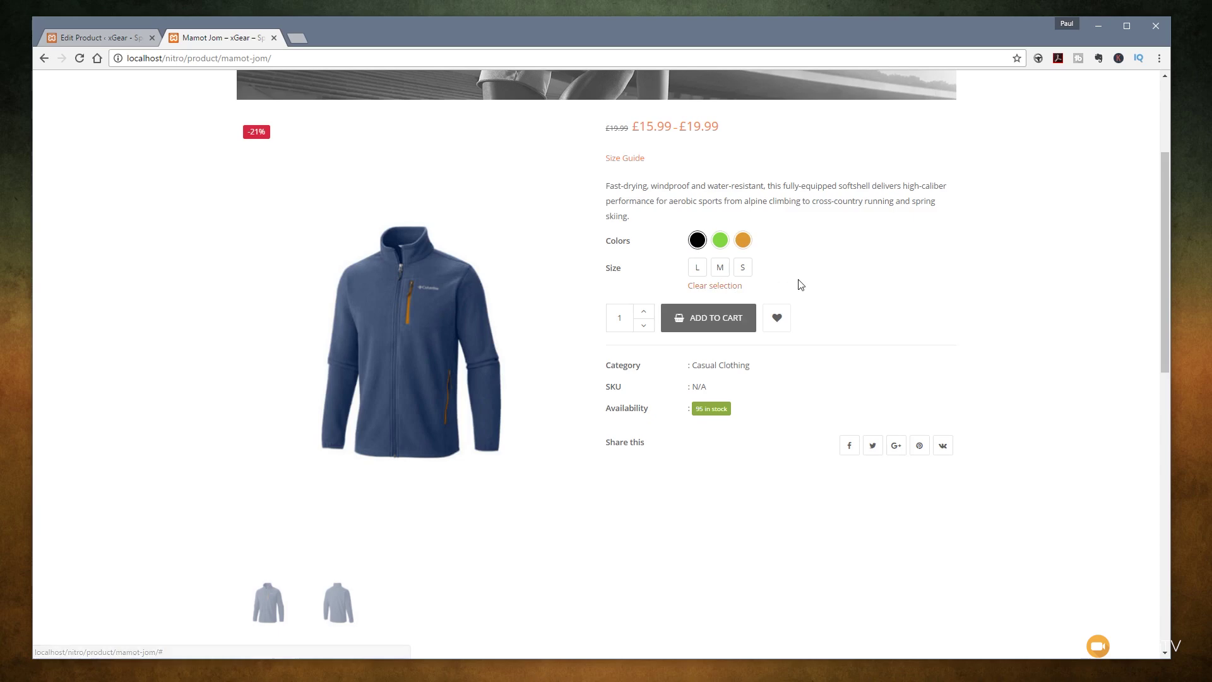
click(728, 273)
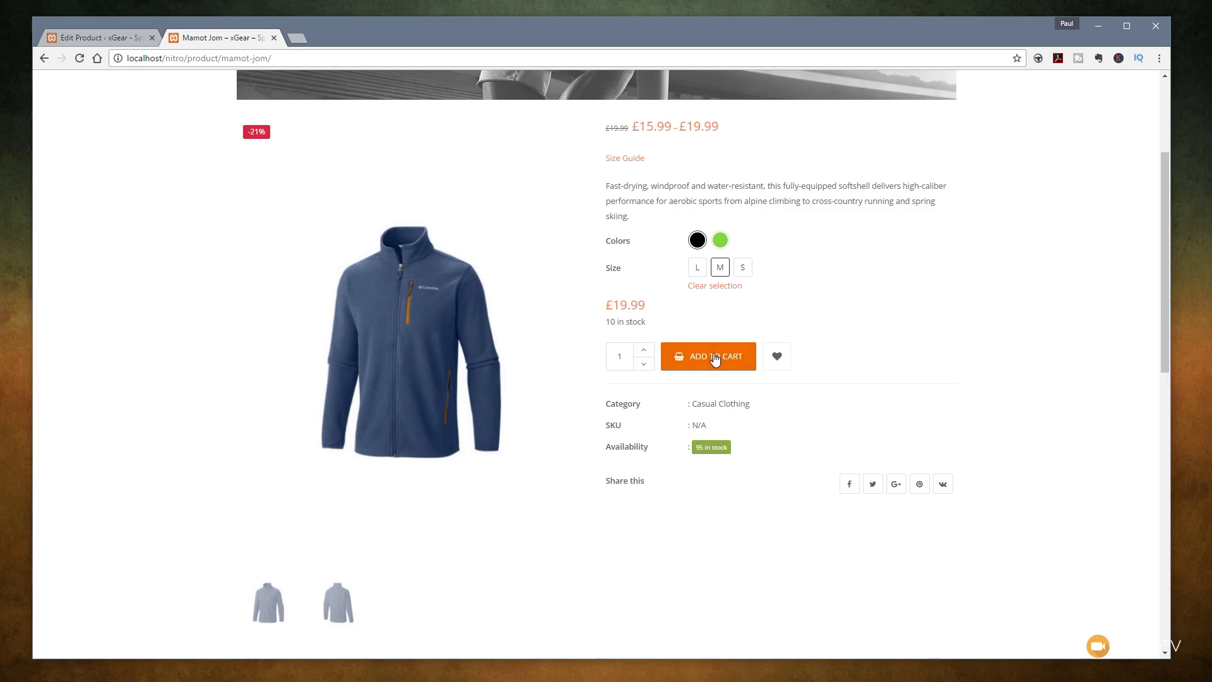
click(721, 240)
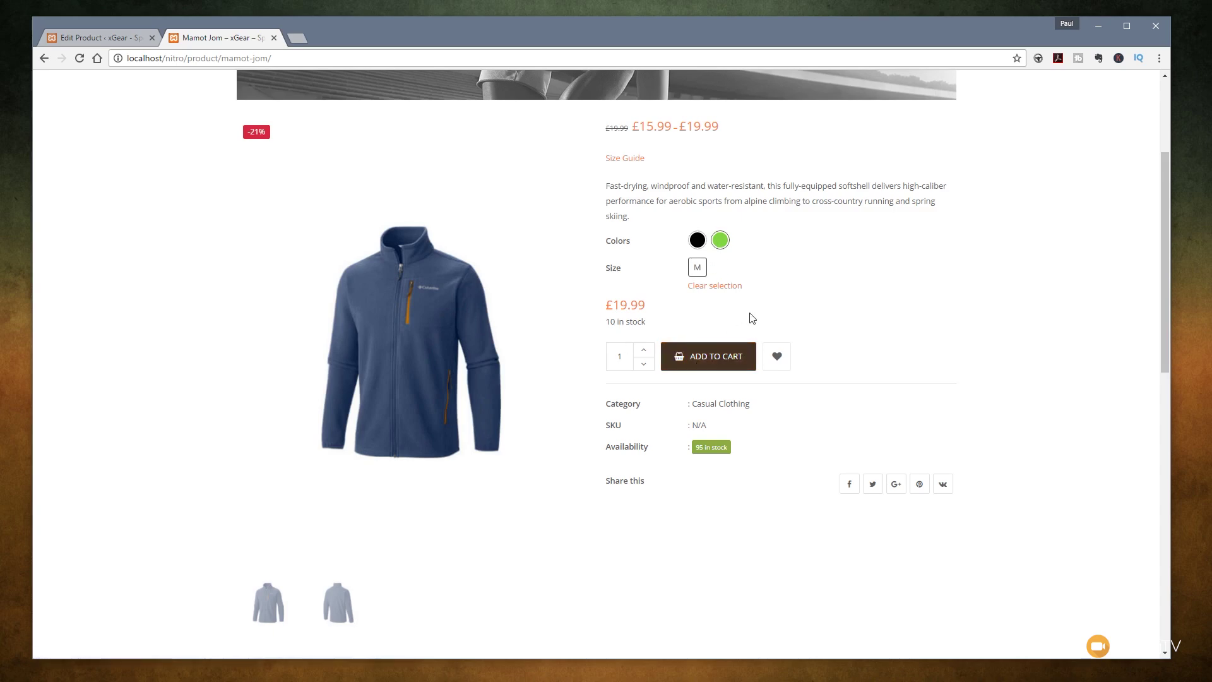
click(716, 292)
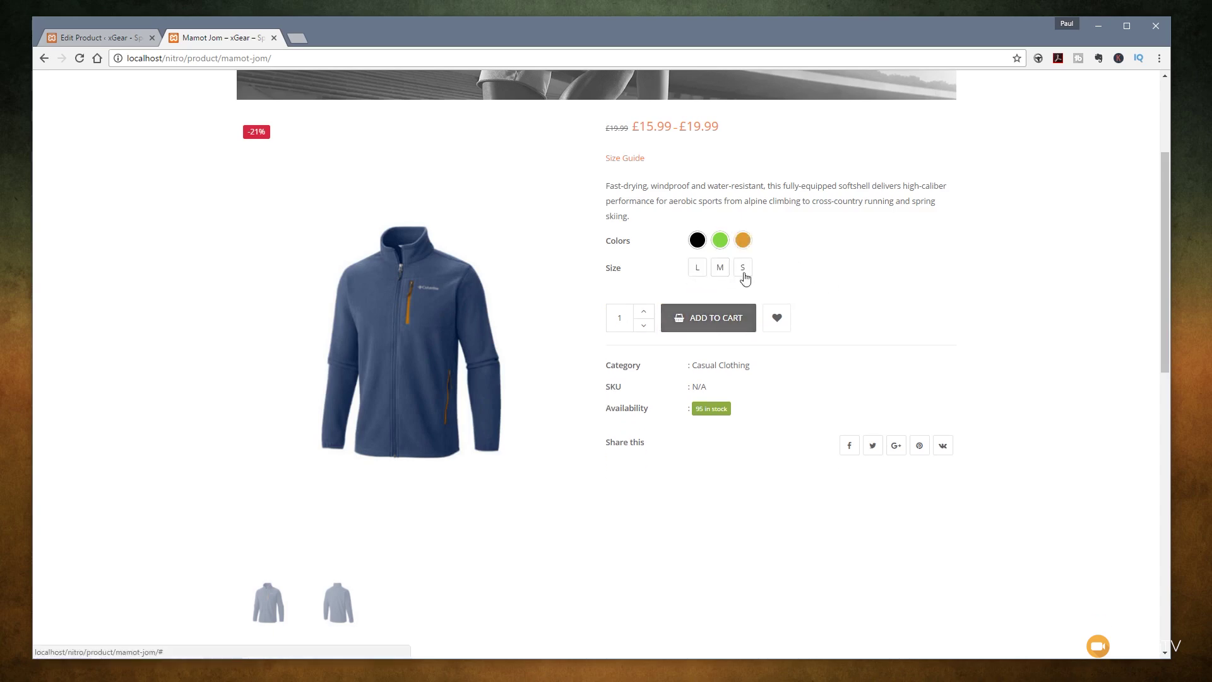
click(743, 242)
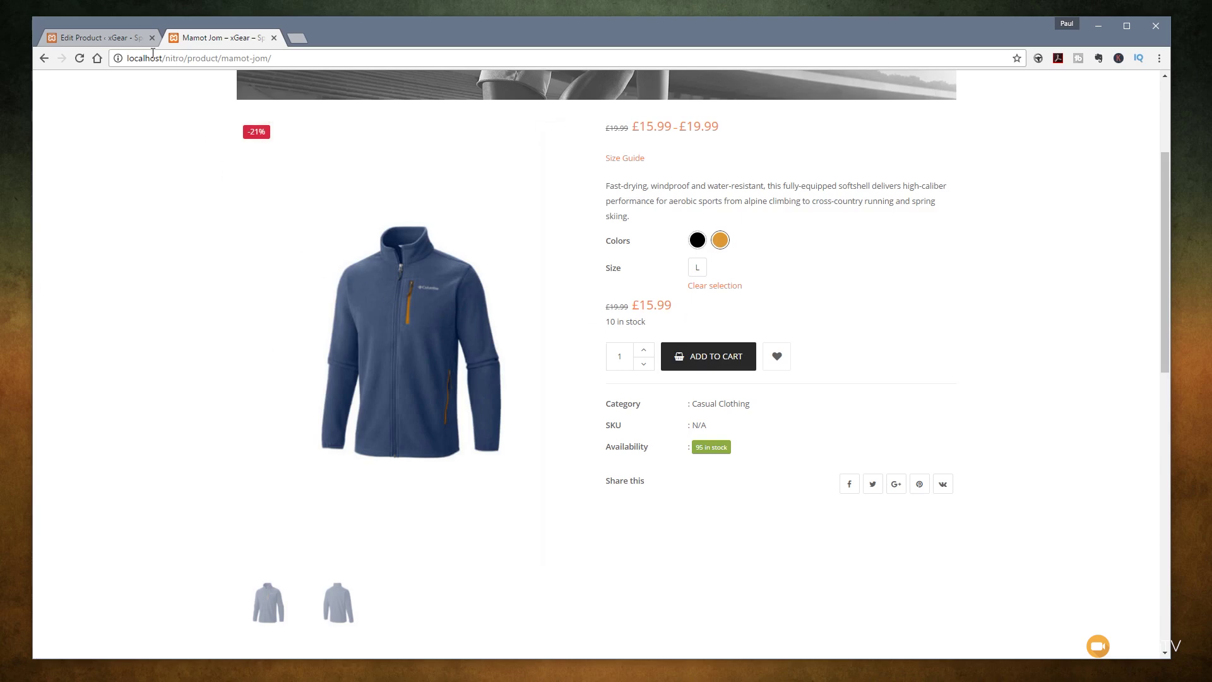
click(117, 38)
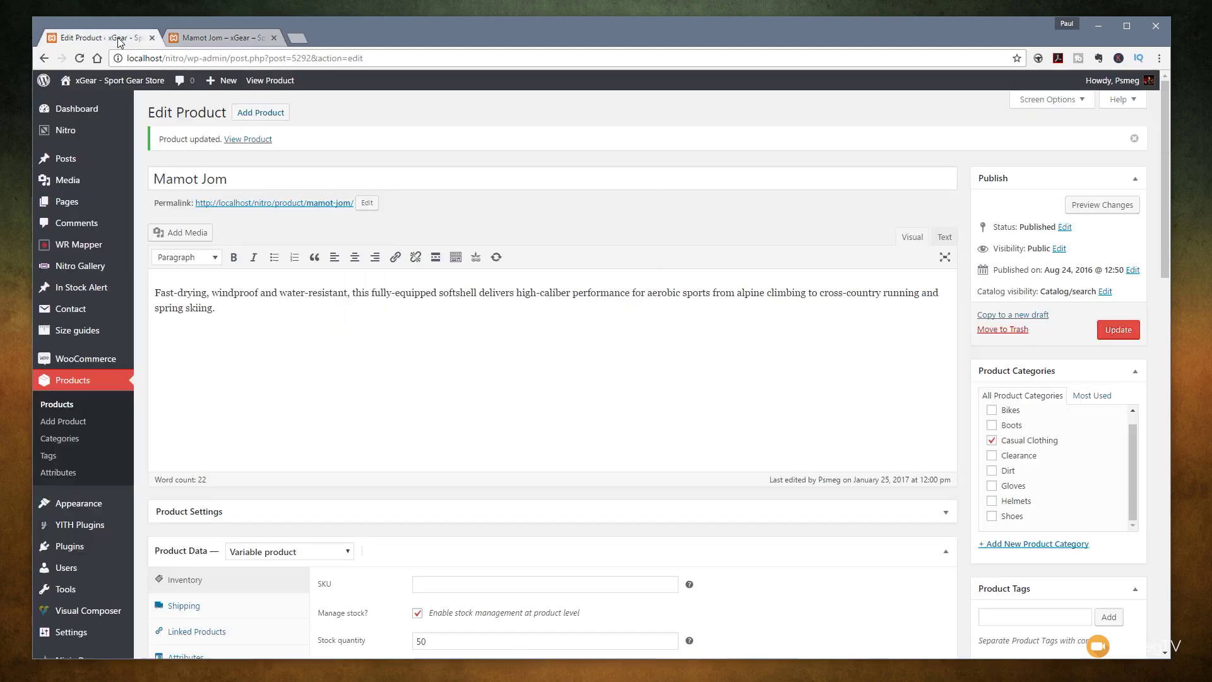